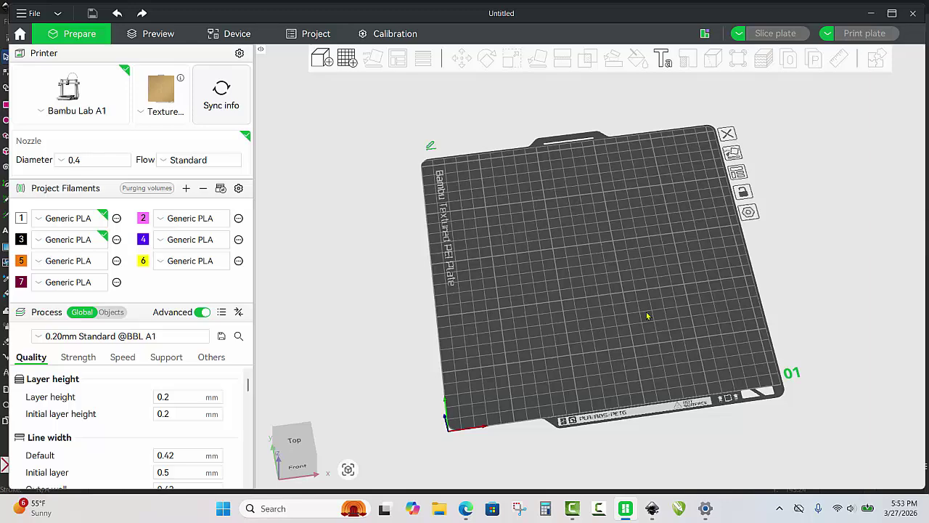
Import Hummer Keychain.svg from the Desktop folder onto the build plate
{"action": "key", "text": "ctrl+i"}
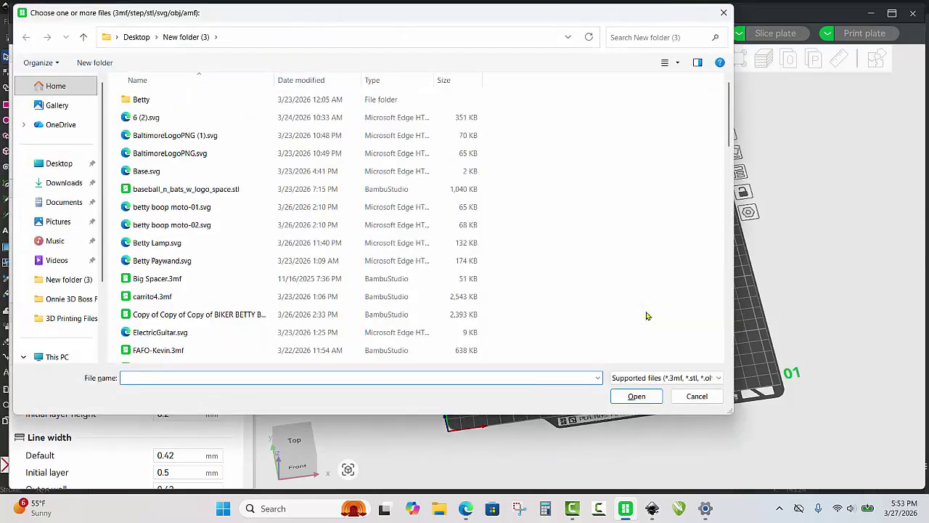
{"action": "left_click", "coordinate": [48, 164]}
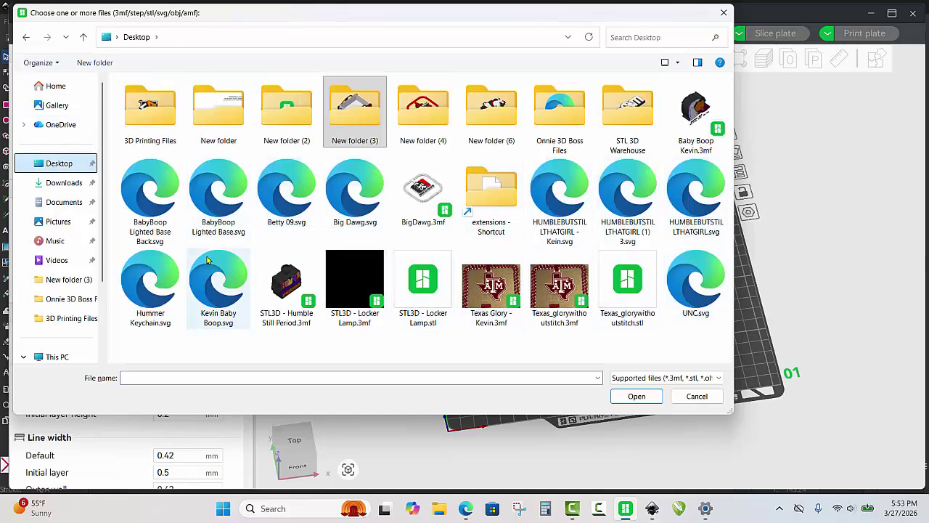
{"action": "double_click", "coordinate": [166, 271]}
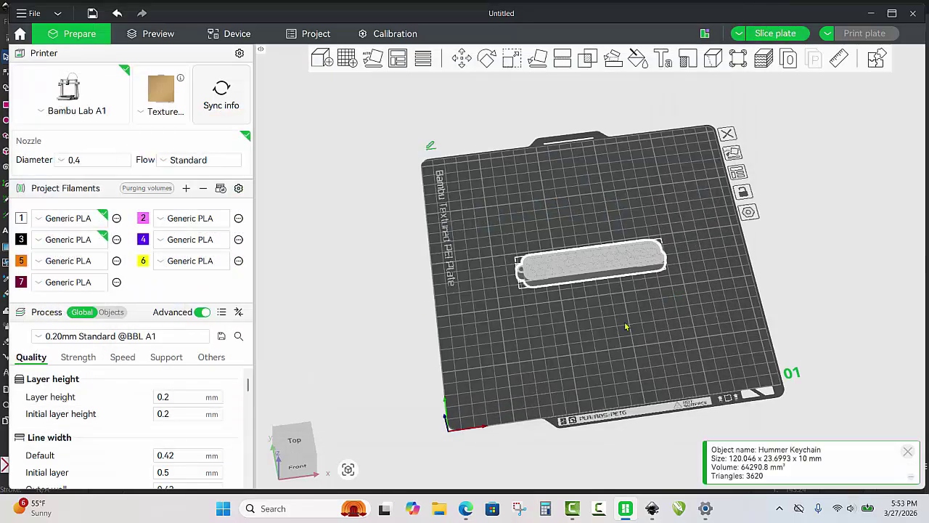
{"action": "left_click", "coordinate": [625, 327]}
{"action": "scroll", "coordinate": [640, 295], "scroll_direction": "up", "scroll_amount": 5}
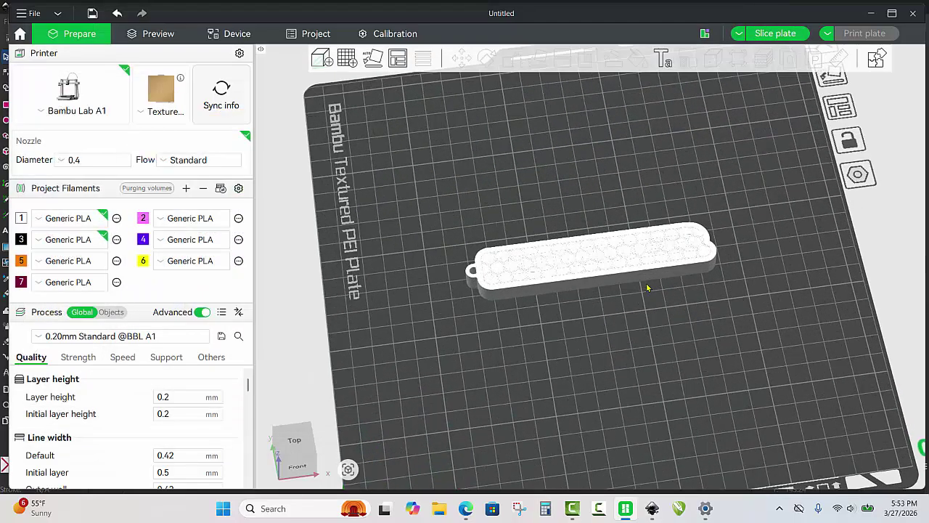
{"action": "key", "text": "0"}
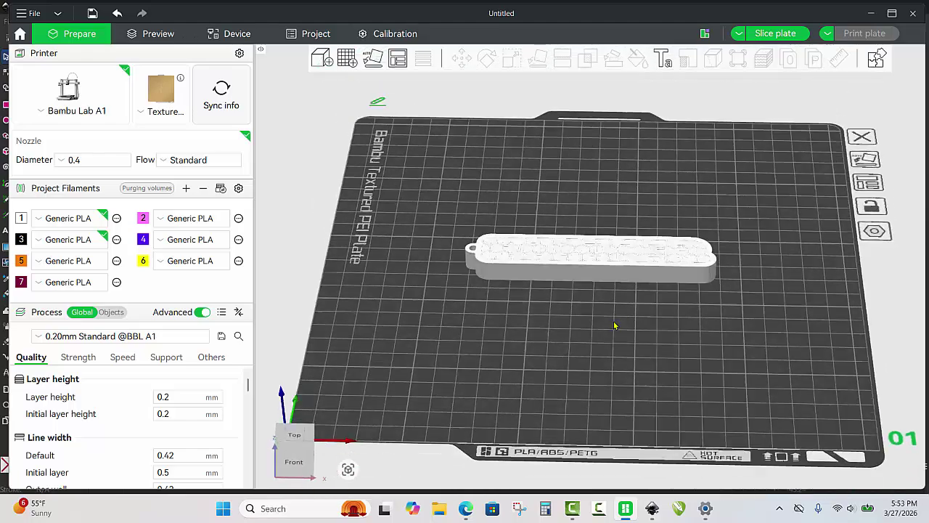
{"action": "mouse_move", "coordinate": [614, 326]}
{"action": "left_mouse_down"}
{"action": "mouse_move", "coordinate": [624, 322]}
{"action": "mouse_move", "coordinate": [619, 328]}
{"action": "mouse_move", "coordinate": [616, 298]}
{"action": "mouse_move", "coordinate": [617, 343]}
{"action": "mouse_move", "coordinate": [622, 321]}
{"action": "mouse_move", "coordinate": [624, 336]}
{"action": "left_mouse_up"}
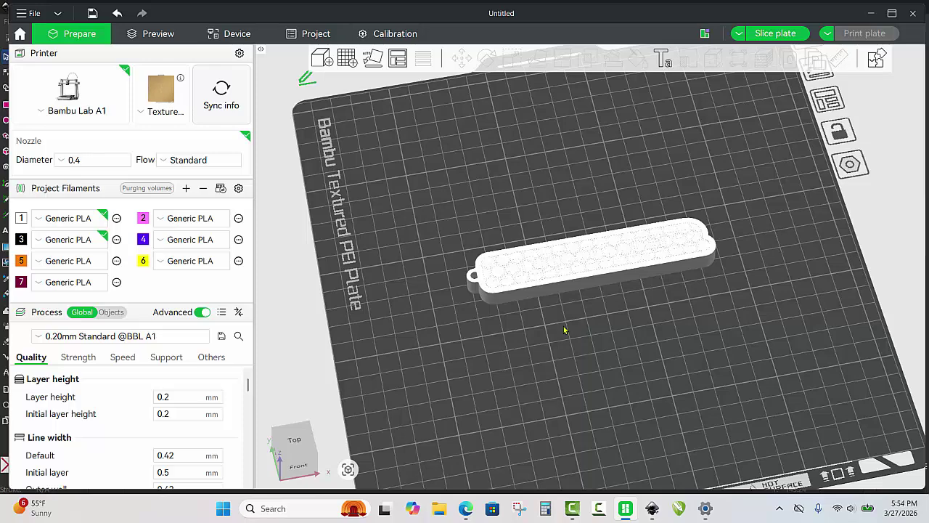
Show the per-object part list and rename the part Hummer Keychain_0 as Back Plate
{"action": "left_click", "coordinate": [120, 312]}
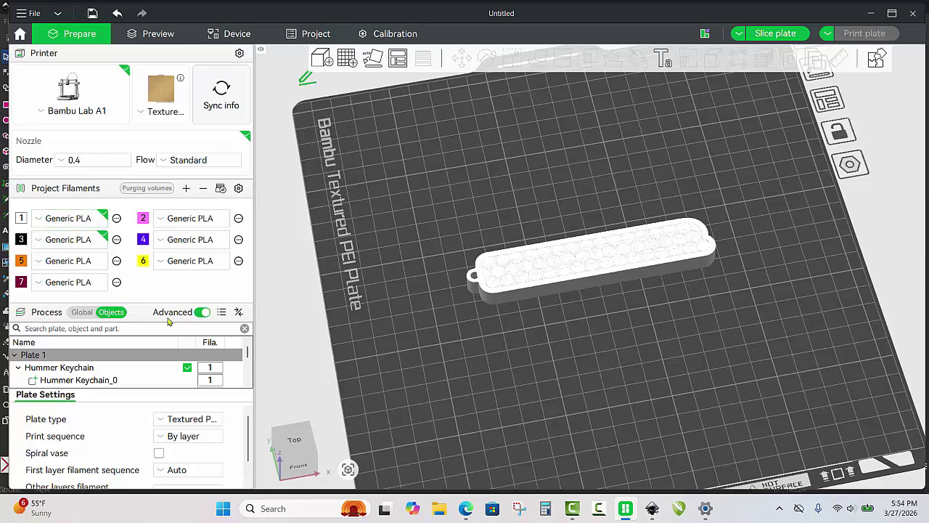
{"action": "left_click", "coordinate": [105, 381]}
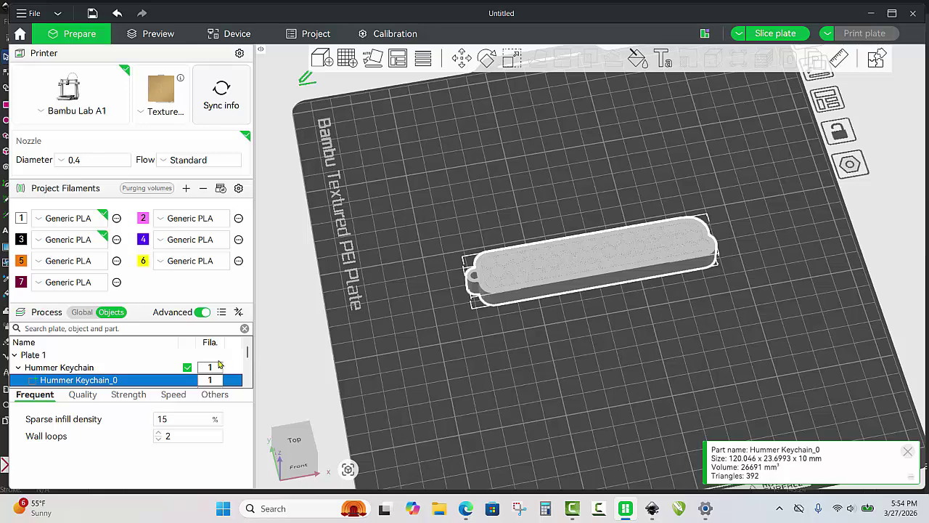
{"action": "double_click", "coordinate": [113, 380]}
{"action": "type", "text": "Back"}
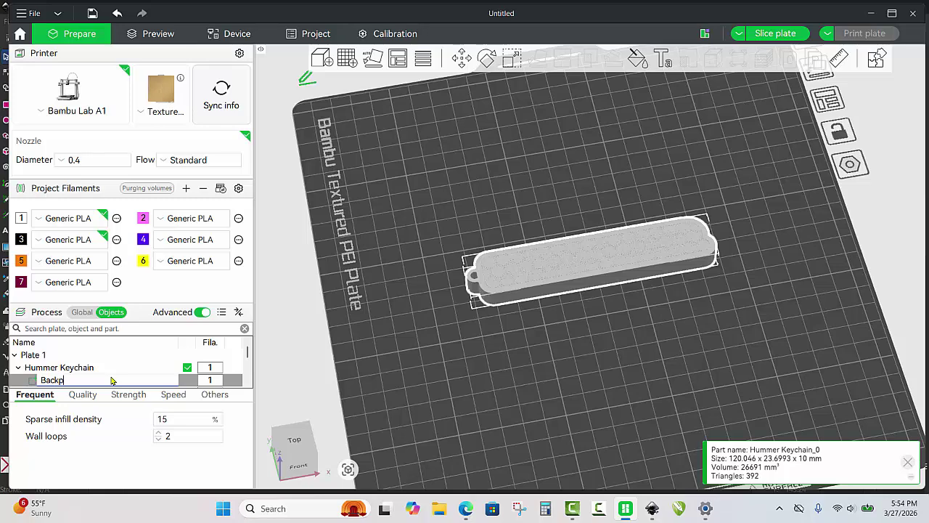
{"action": "type", "text": " Plate"}
{"action": "key", "text": "Return"}
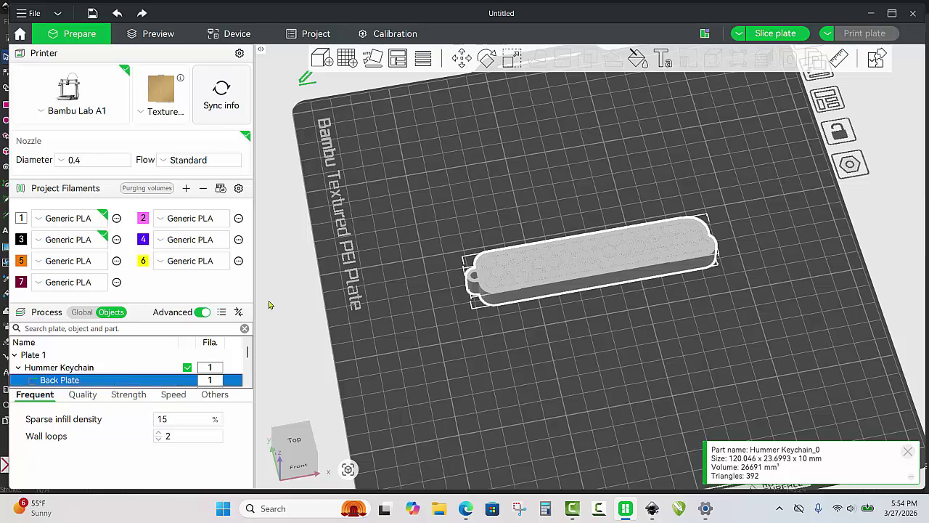
Turn off uniform scaling and set the Back Plate's Z size to 2 mm
{"action": "left_click", "coordinate": [510, 60]}
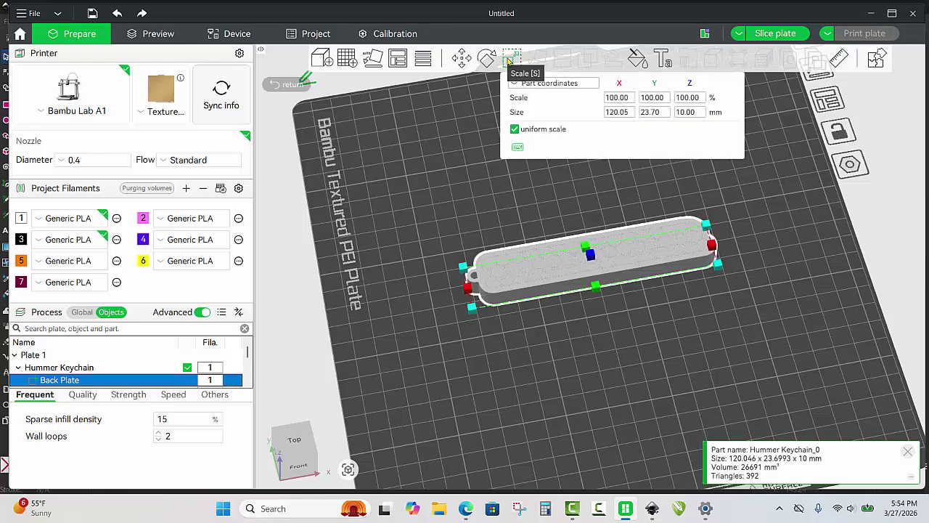
{"action": "left_click", "coordinate": [541, 131]}
{"action": "left_click", "coordinate": [702, 112]}
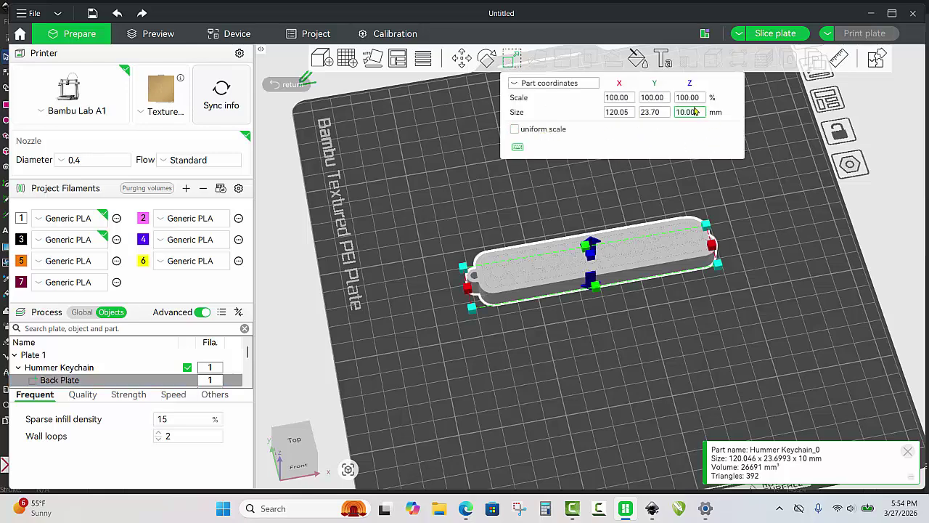
{"action": "key", "text": "BackSpace"}
{"action": "key", "text": "BackSpace"}
{"action": "key", "text": "BackSpace"}
{"action": "key", "text": "BackSpace"}
{"action": "key", "text": "BackSpace"}
{"action": "type", "text": "2"}
{"action": "key", "text": "Return"}
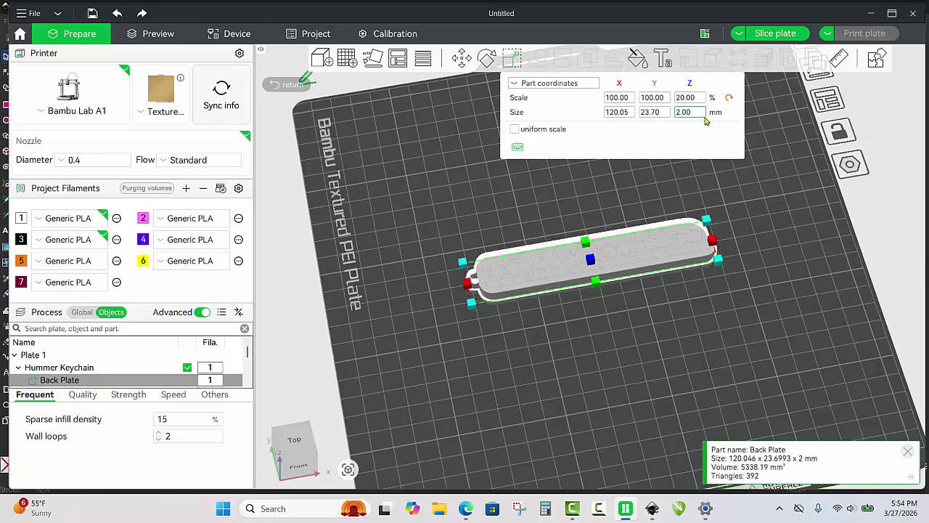
Set the Z size of the part Hummer Keychain_1 to 3 mm
{"action": "scroll", "coordinate": [132, 379], "scroll_direction": "down", "scroll_amount": 3}
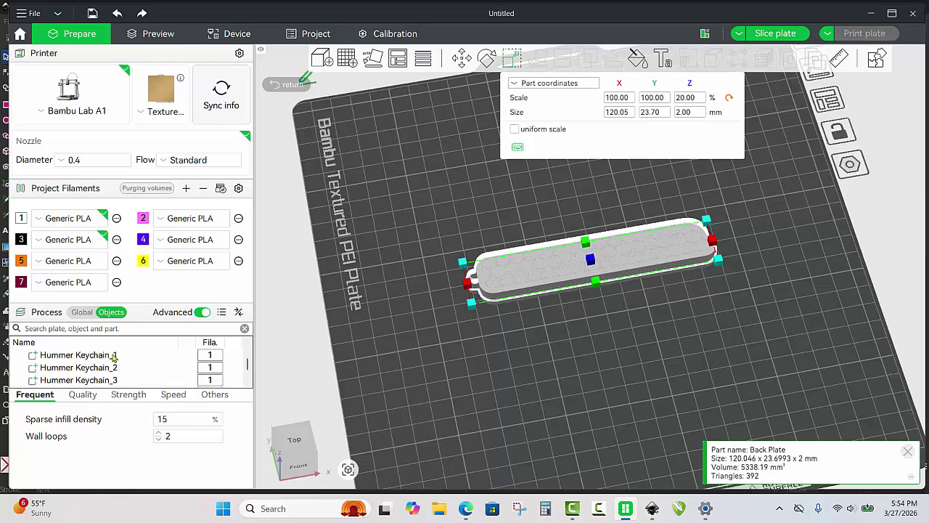
{"action": "left_click", "coordinate": [113, 356]}
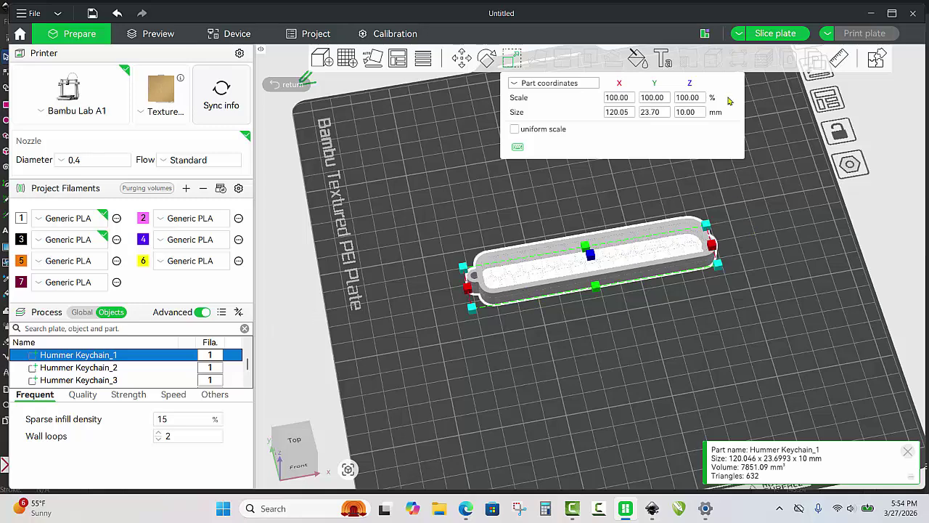
{"action": "left_click", "coordinate": [703, 112]}
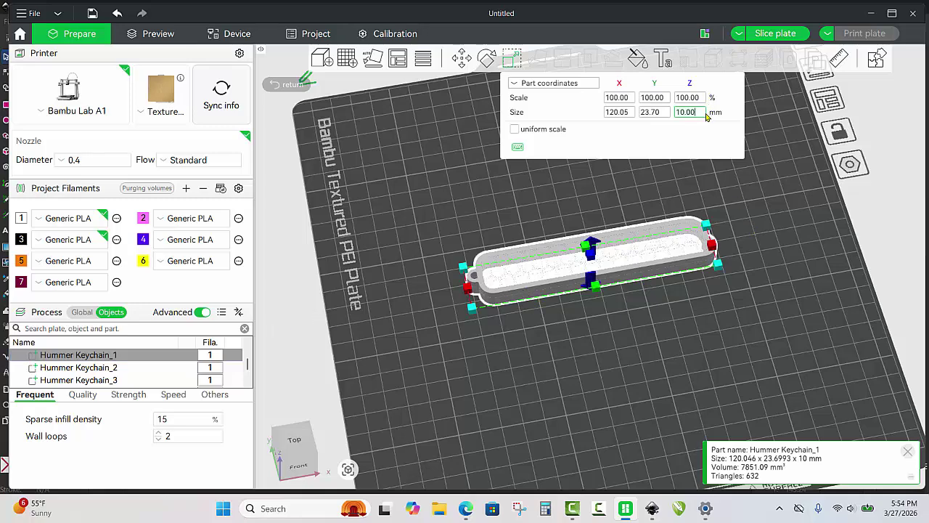
{"action": "key", "text": "BackSpace"}
{"action": "key", "text": "BackSpace"}
{"action": "key", "text": "BackSpace"}
{"action": "key", "text": "BackSpace"}
{"action": "key", "text": "BackSpace"}
{"action": "type", "text": "3"}
{"action": "key", "text": "Return"}
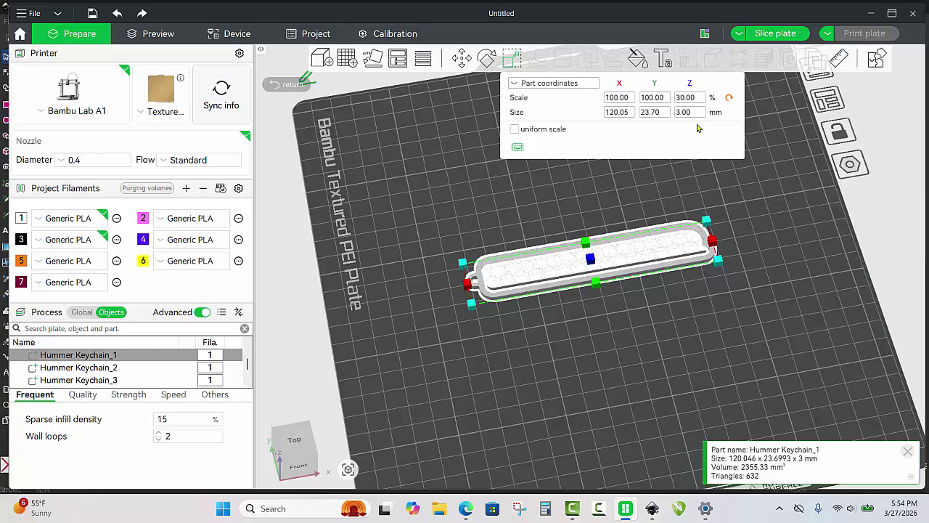
Rename the part Hummer Keychain_1 as Border
{"action": "left_click", "coordinate": [92, 355]}
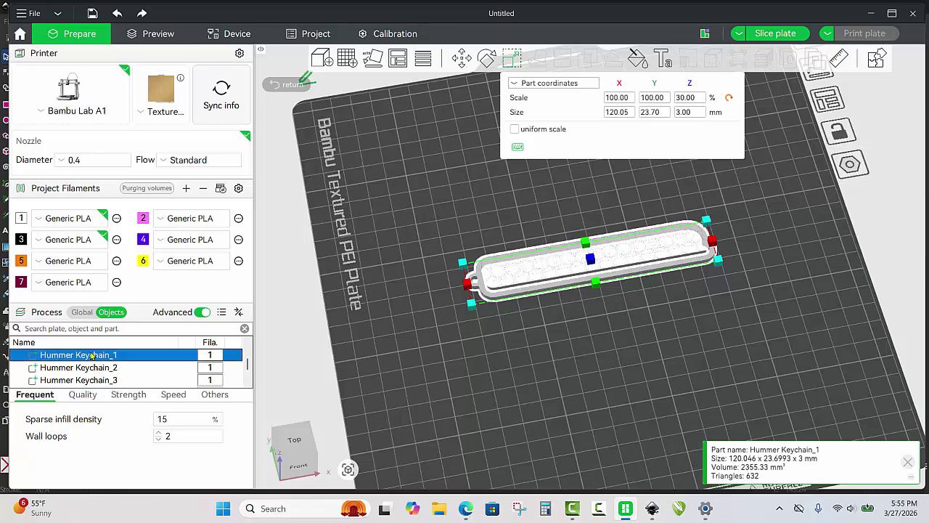
{"action": "double_click", "coordinate": [92, 355]}
{"action": "type", "text": "Border"}
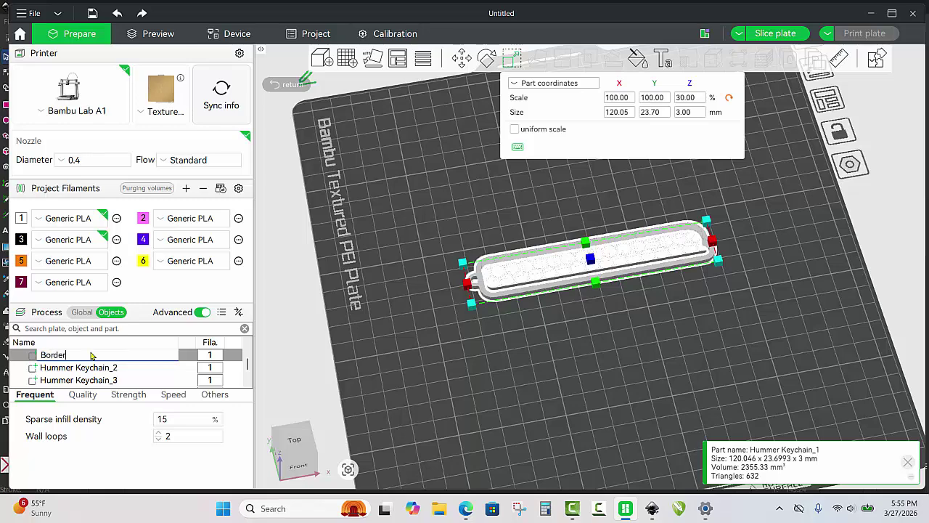
{"action": "key", "text": "Return"}
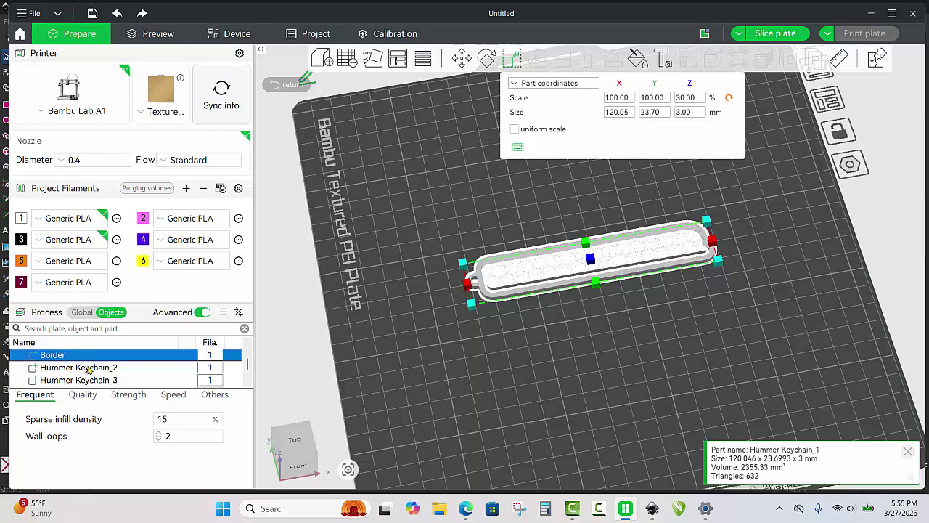
Rename the part Hummer Keychain_2 as Black Infill
{"action": "left_click", "coordinate": [87, 369]}
{"action": "double_click", "coordinate": [87, 369]}
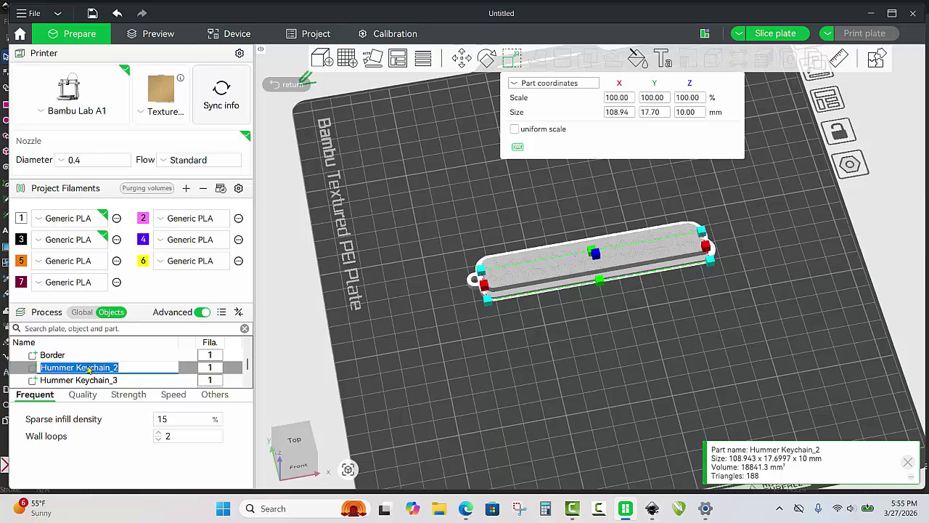
{"action": "type", "text": "3"}
{"action": "key", "text": "BackSpace"}
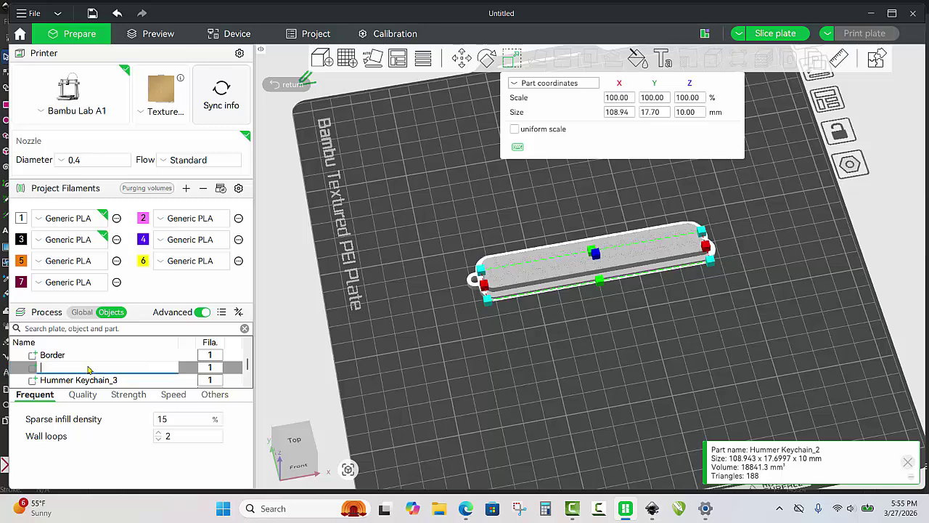
{"action": "type", "text": "Black Infill"}
{"action": "key", "text": "Return"}
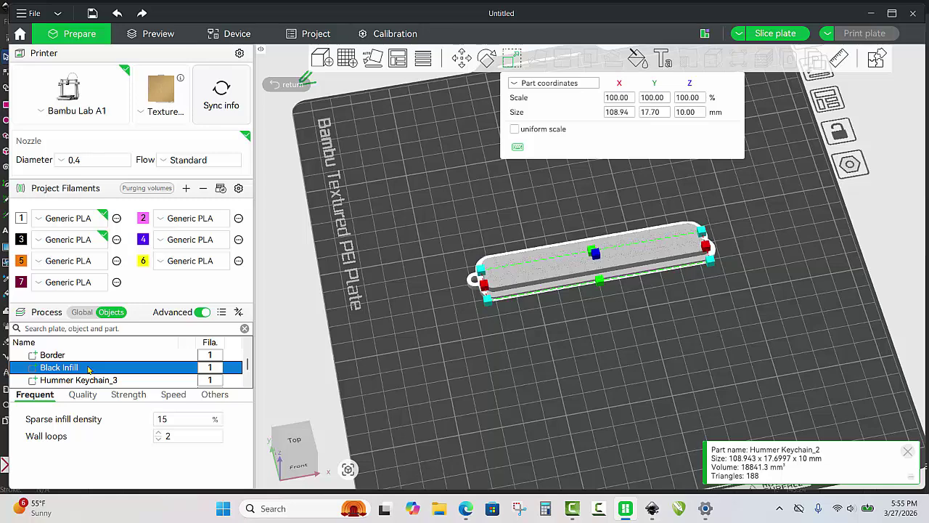
Set the Black Infill part's Z size to 1 mm and assign it filament 3
{"action": "left_click", "coordinate": [701, 114]}
{"action": "type", "text": "1"}
{"action": "key", "text": "Return"}
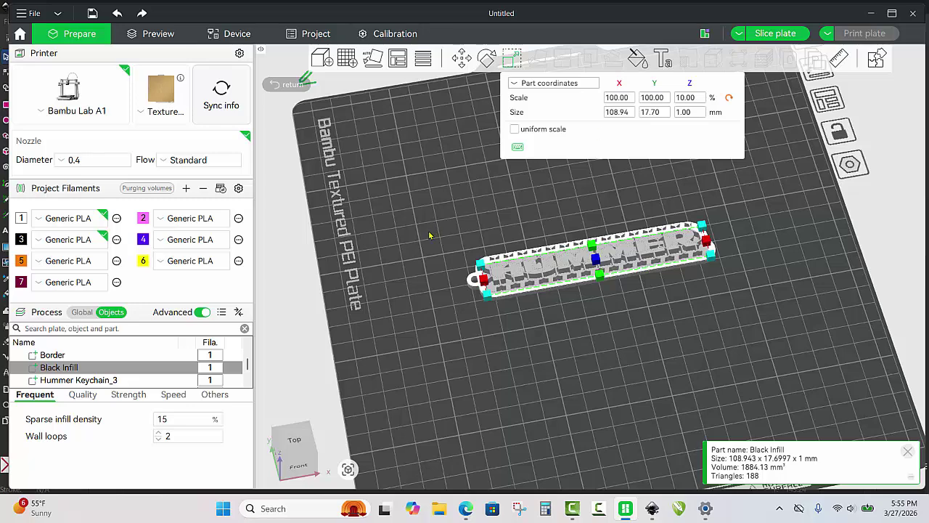
{"action": "left_click", "coordinate": [87, 380]}
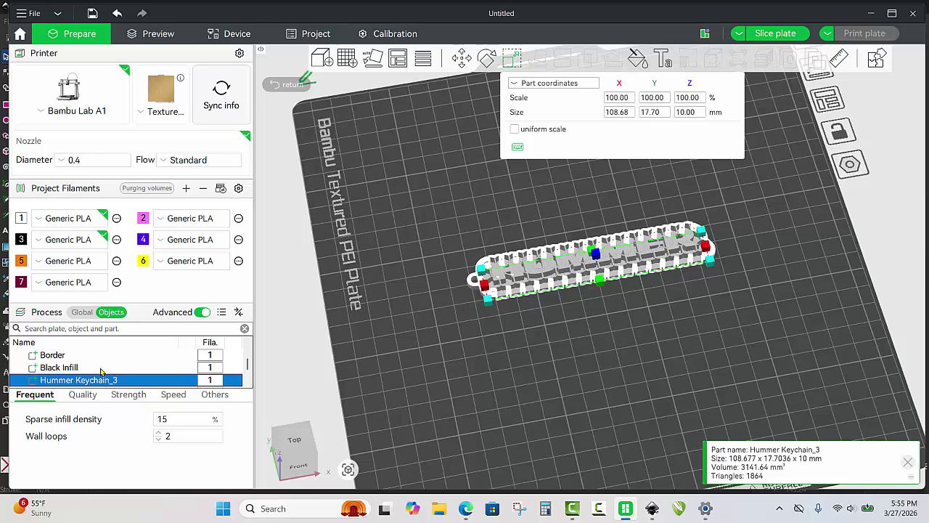
{"action": "left_click", "coordinate": [99, 370]}
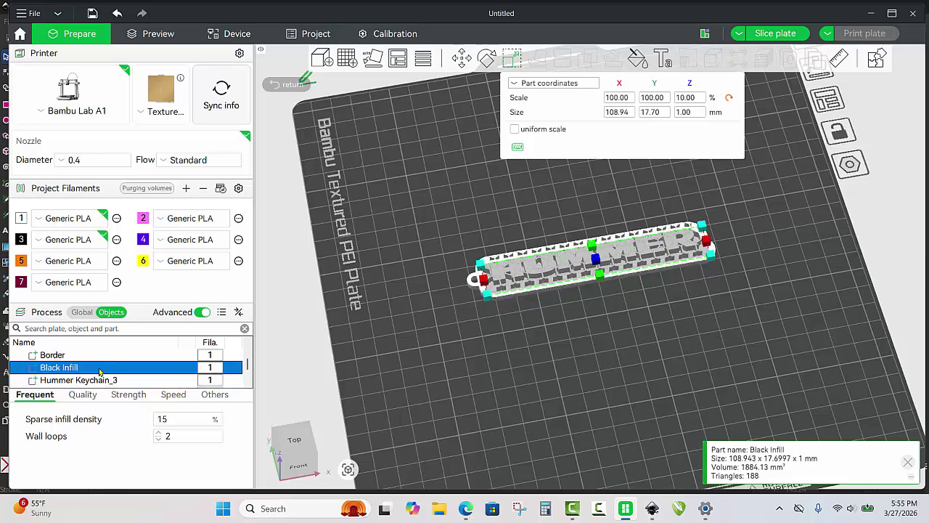
{"action": "key", "text": "3"}
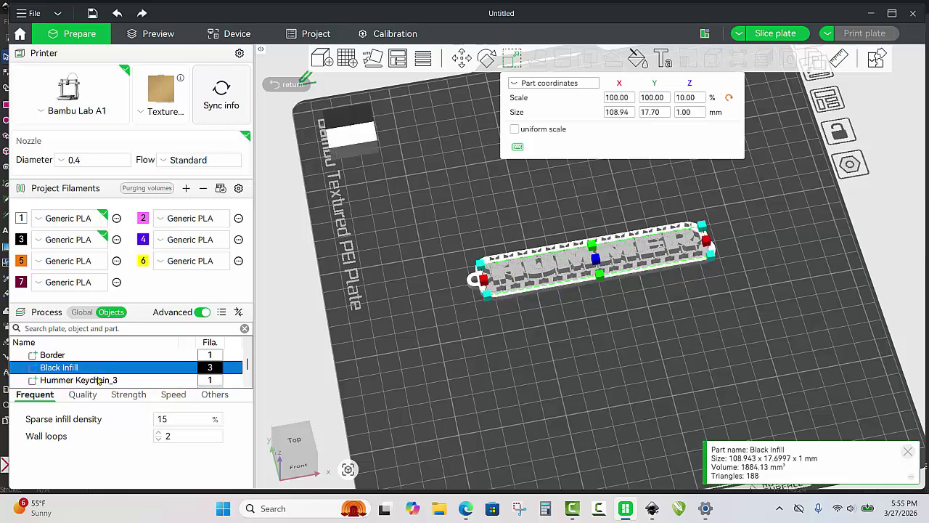
Rename the part Hummer Keychain_3 as Honeycomb and assign it filament 3
{"action": "left_click", "coordinate": [100, 380]}
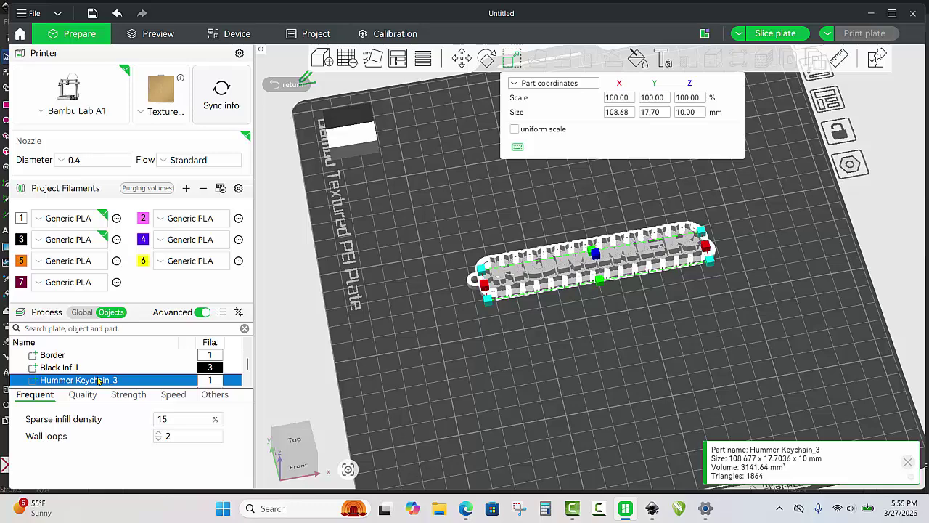
{"action": "double_click", "coordinate": [99, 380]}
{"action": "type", "text": "Honey"}
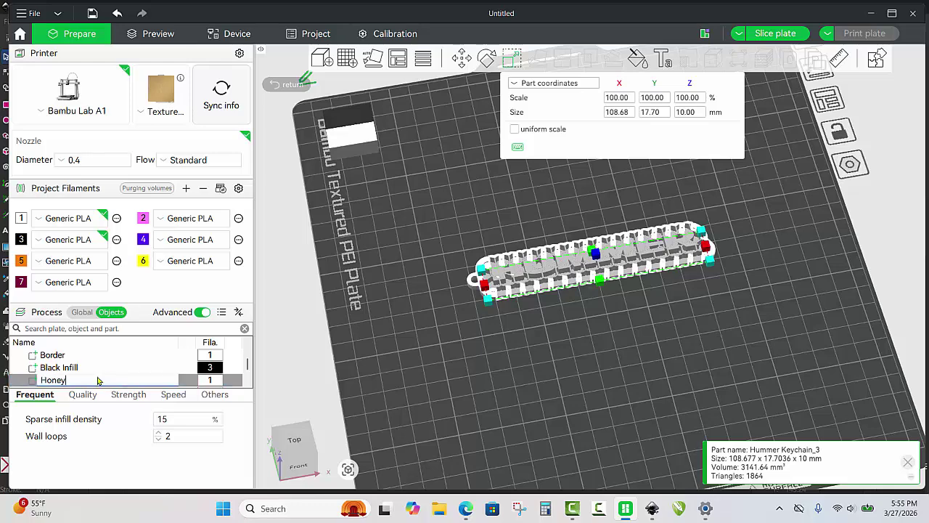
{"action": "type", "text": "comb"}
{"action": "key", "text": "Return"}
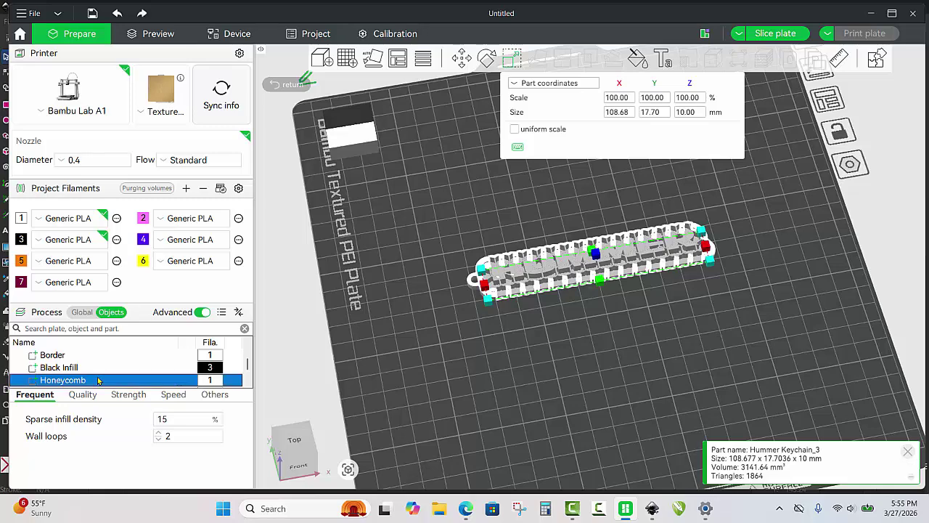
{"action": "key", "text": "3"}
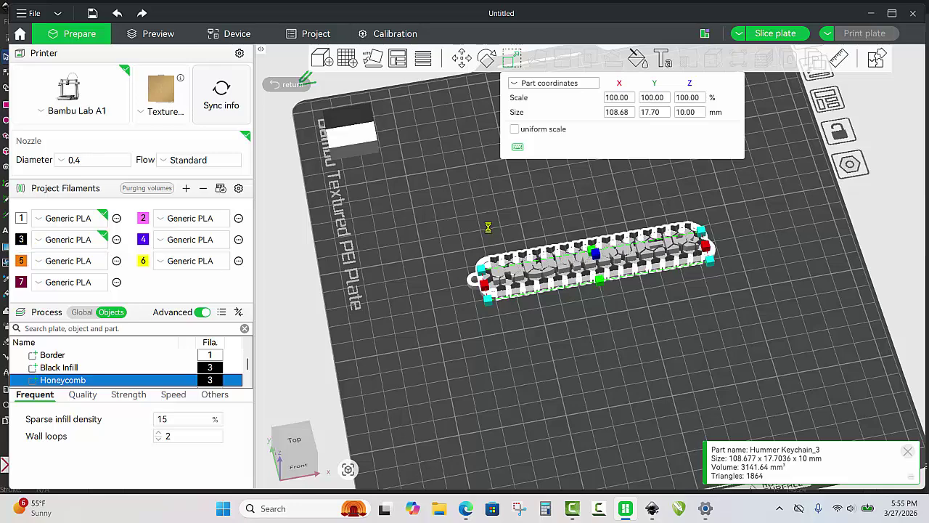
Set the Honeycomb part's Z size to 1 mm
{"action": "left_click", "coordinate": [698, 114]}
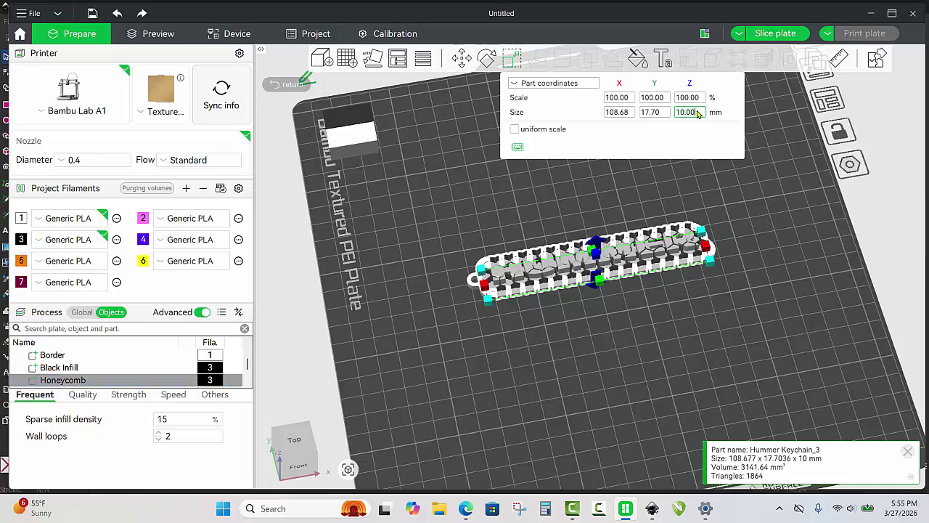
{"action": "key", "text": "BackSpace"}
{"action": "key", "text": "BackSpace"}
{"action": "key", "text": "BackSpace"}
{"action": "key", "text": "BackSpace"}
{"action": "key", "text": "Return"}
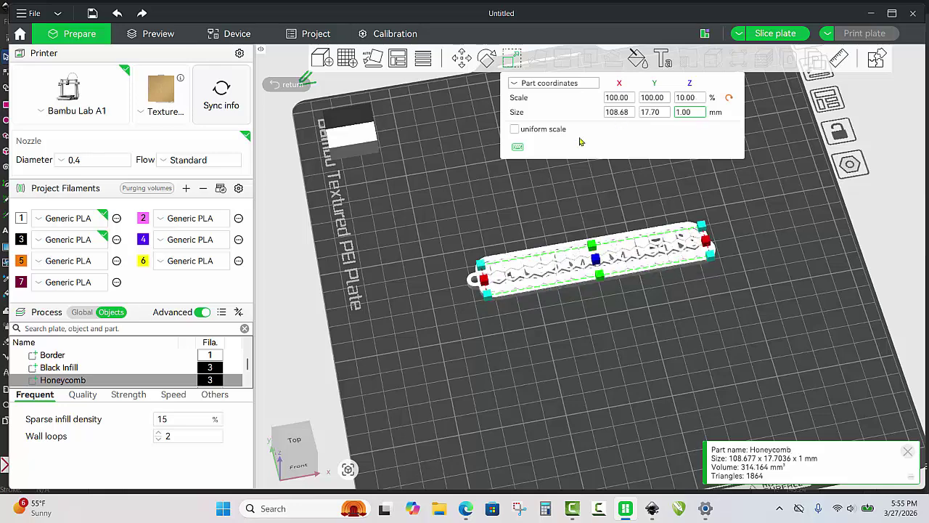
Rename the part Hummer Keychain_4 as Text
{"action": "scroll", "coordinate": [119, 349], "scroll_direction": "down", "scroll_amount": 1}
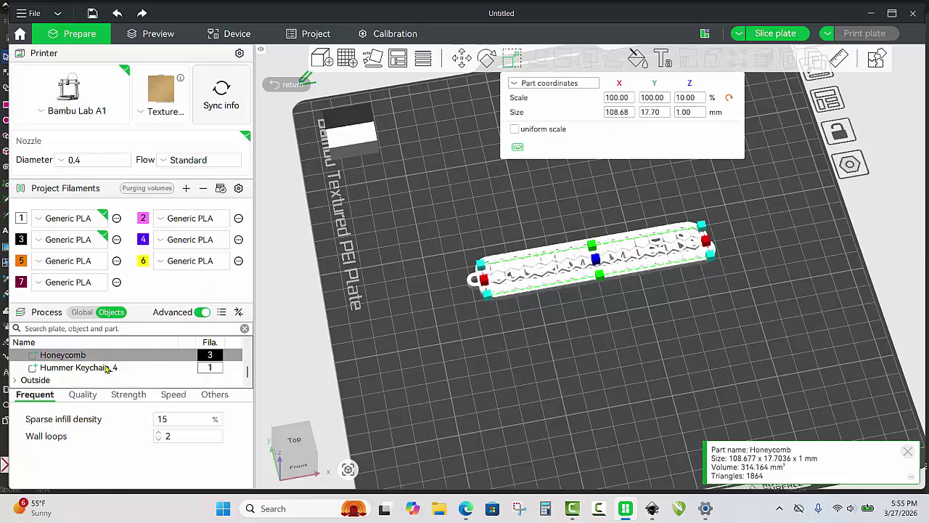
{"action": "left_click", "coordinate": [106, 368]}
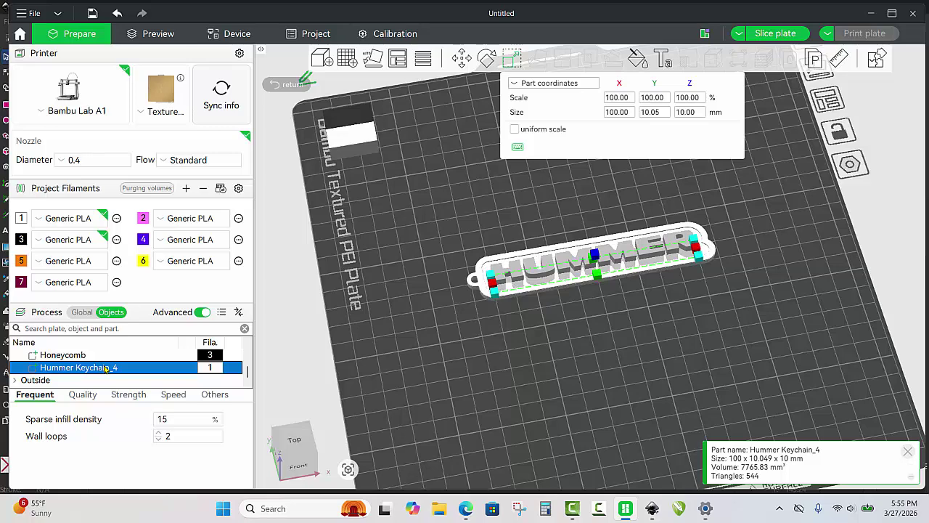
{"action": "left_click", "coordinate": [106, 367]}
{"action": "type", "text": "Text"}
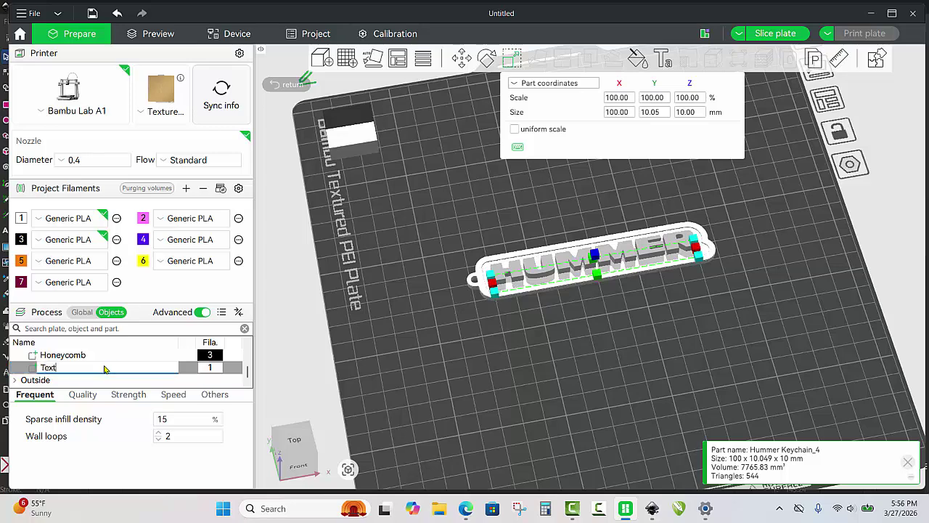
{"action": "key", "text": "Return"}
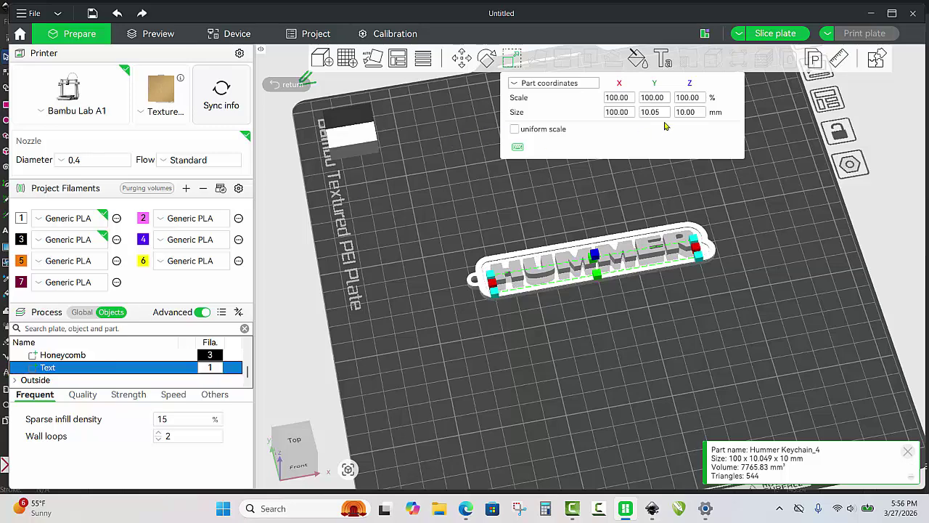
Set the Text part's Z size to 2 mm without scaling its other dimensions
{"action": "left_click", "coordinate": [692, 114]}
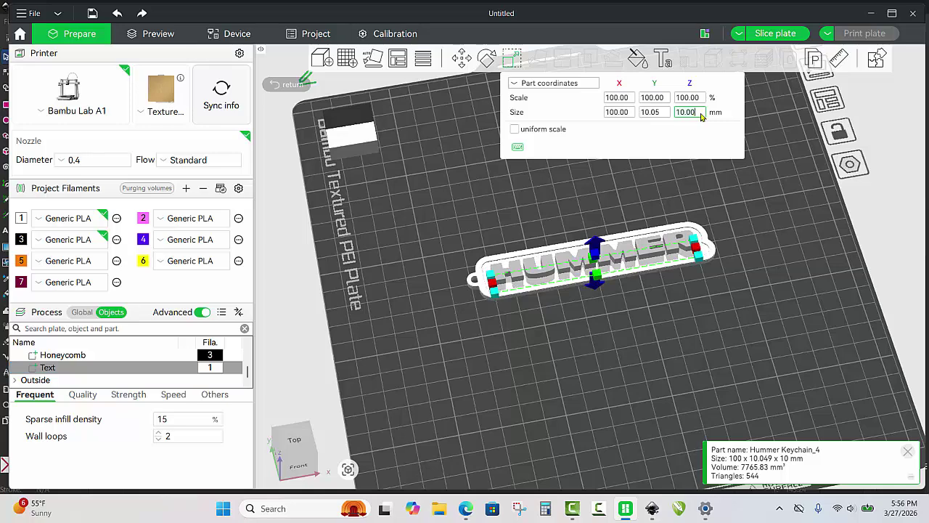
{"action": "key", "text": "BackSpace"}
{"action": "key", "text": "BackSpace"}
{"action": "key", "text": "BackSpace"}
{"action": "key", "text": "BackSpace"}
{"action": "key", "text": "BackSpace"}
{"action": "type", "text": "2"}
{"action": "key", "text": "Return"}
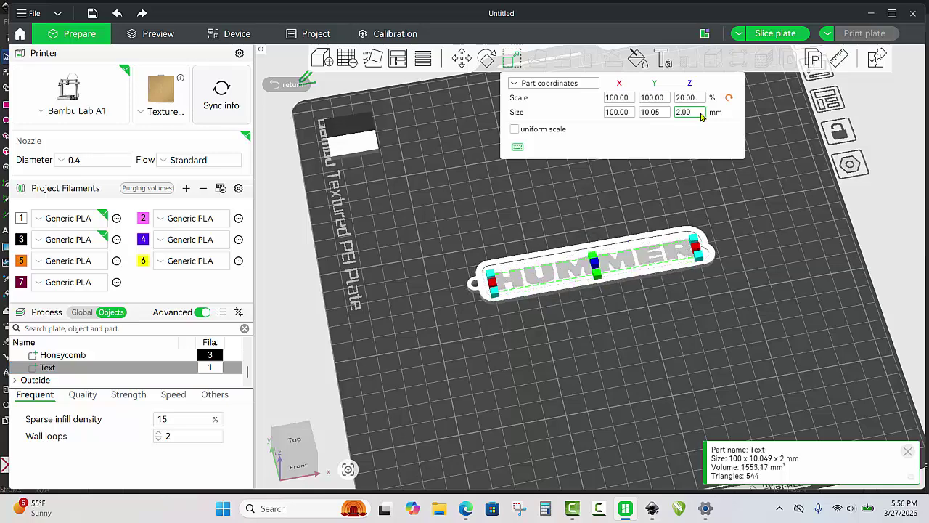
{"action": "left_click", "coordinate": [450, 226]}
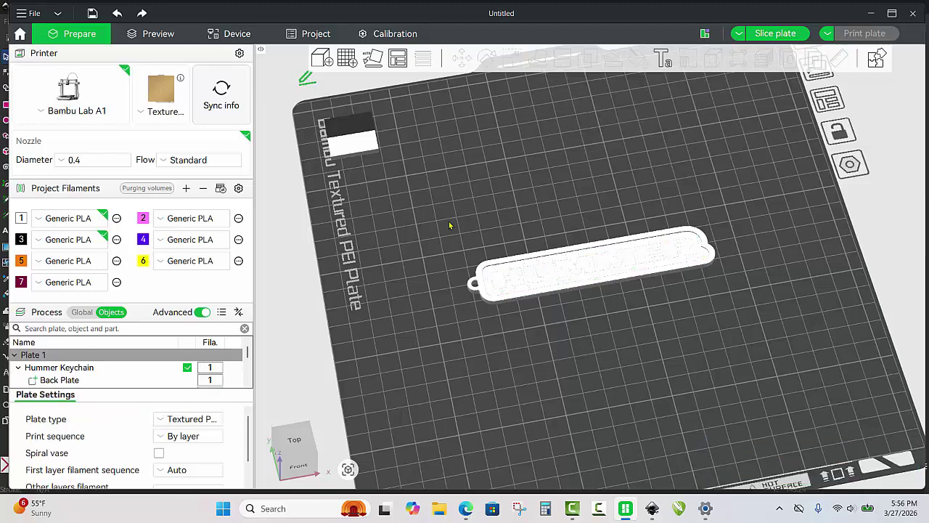
Set the Back Plate part's Z position to 1 mm in world coordinates
{"action": "left_click_drag", "start_coordinate": [572, 366], "coordinate": [639, 320]}
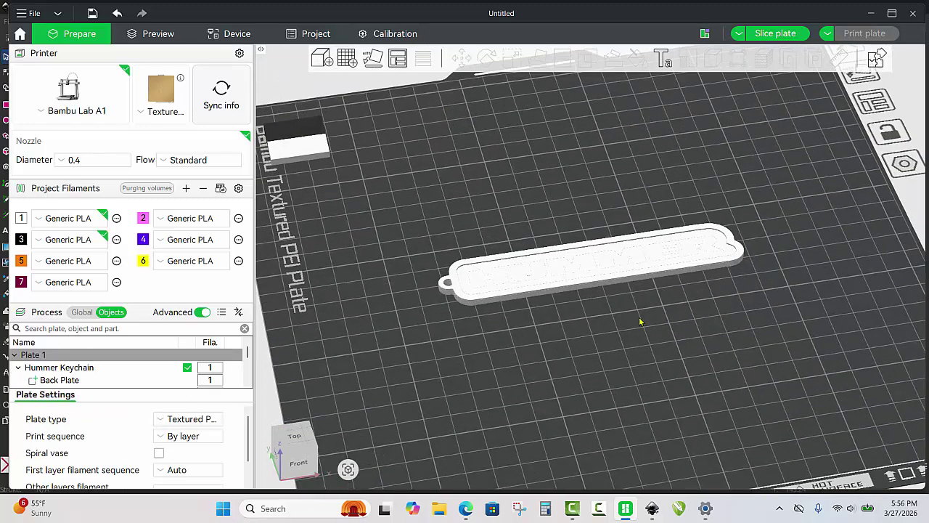
{"action": "scroll", "coordinate": [640, 321], "scroll_direction": "up", "scroll_amount": 2}
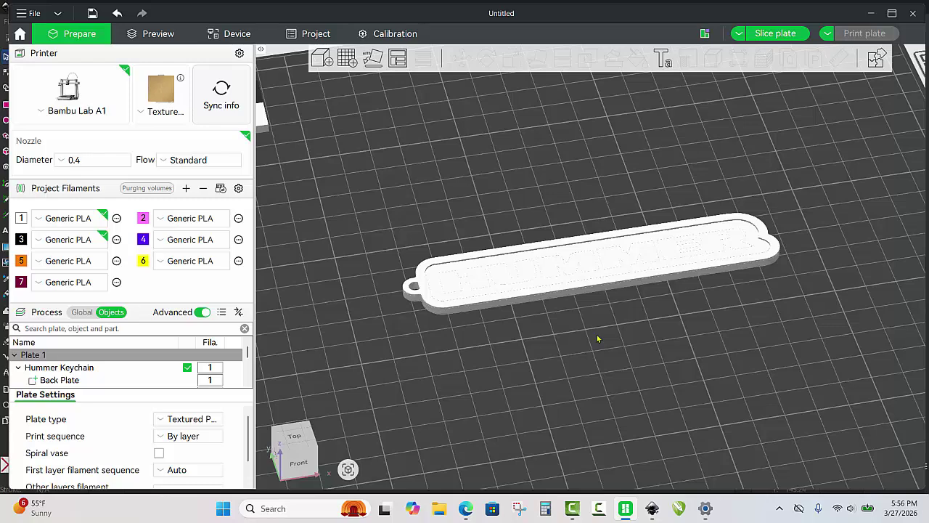
{"action": "left_click", "coordinate": [66, 380]}
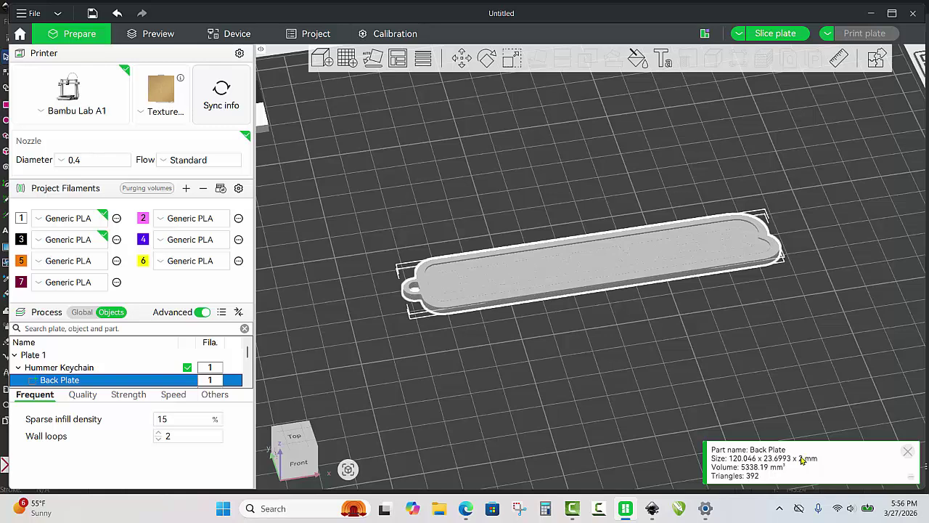
{"action": "left_click", "coordinate": [462, 59]}
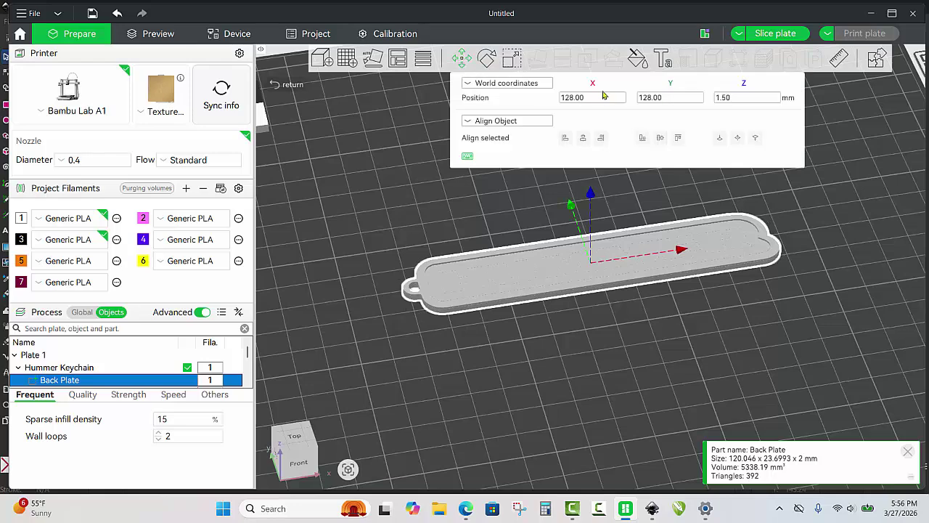
{"action": "left_click", "coordinate": [747, 102]}
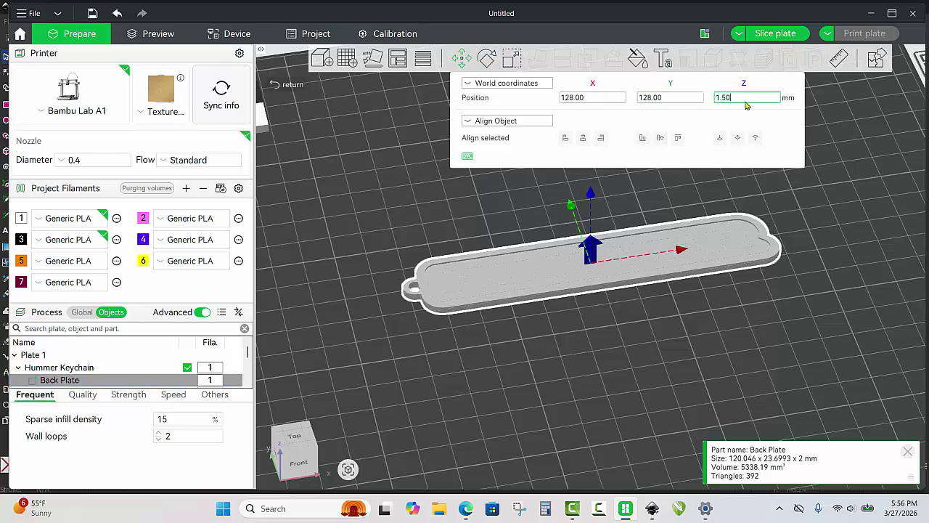
{"action": "key", "text": "BackSpace"}
{"action": "key", "text": "BackSpace"}
{"action": "key", "text": "BackSpace"}
{"action": "key", "text": "Return"}
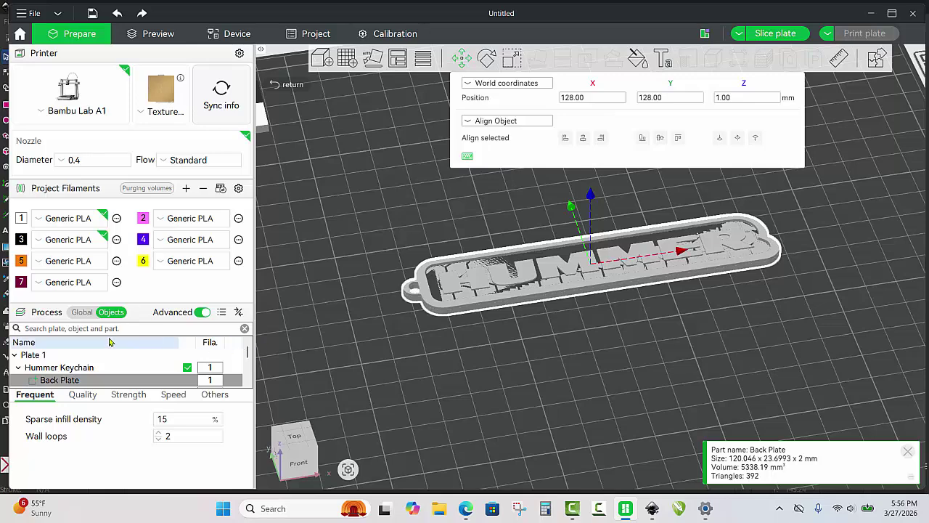
Move the Border part to a Z position of 3.5 mm in world coordinates
{"action": "scroll", "coordinate": [101, 354], "scroll_direction": "down", "scroll_amount": 2}
{"action": "left_click", "coordinate": [84, 354]}
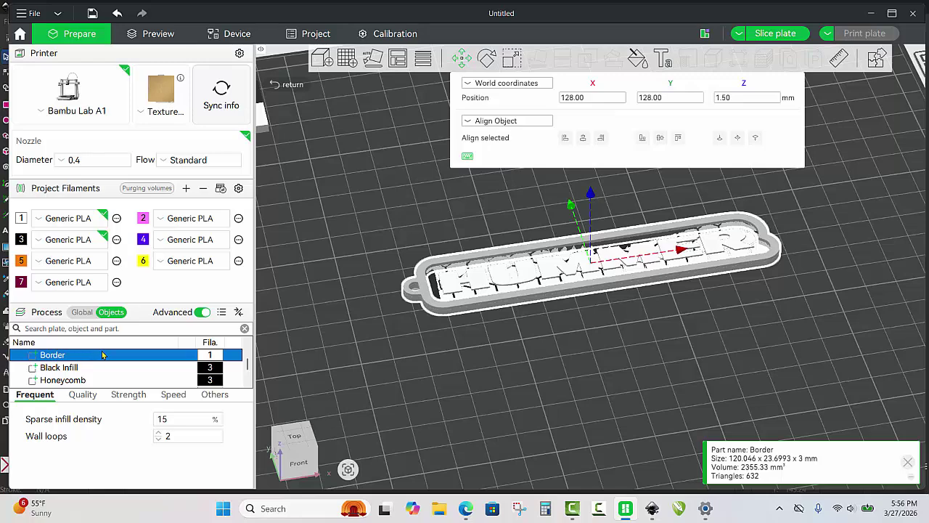
{"action": "left_click", "coordinate": [512, 58]}
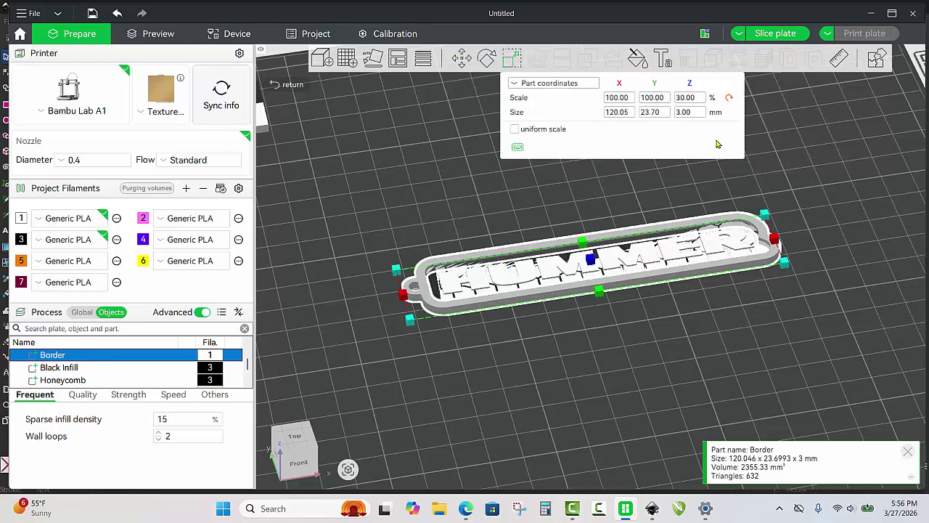
{"action": "left_click", "coordinate": [700, 114]}
{"action": "left_click", "coordinate": [462, 58]}
{"action": "left_click", "coordinate": [746, 98]}
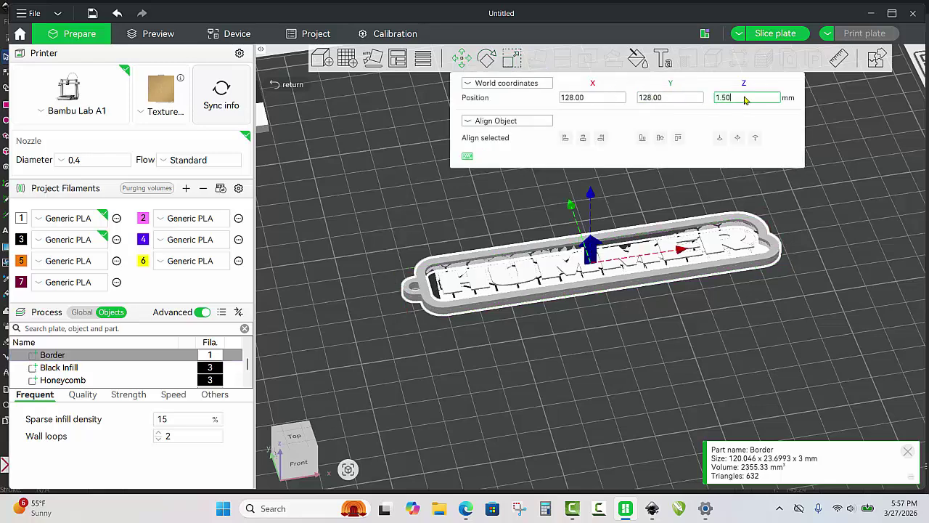
{"action": "key", "text": "BackSpace"}
{"action": "key", "text": "BackSpace"}
{"action": "key", "text": "BackSpace"}
{"action": "key", "text": "BackSpace"}
{"action": "type", "text": "3.5"}
{"action": "key", "text": "Return"}
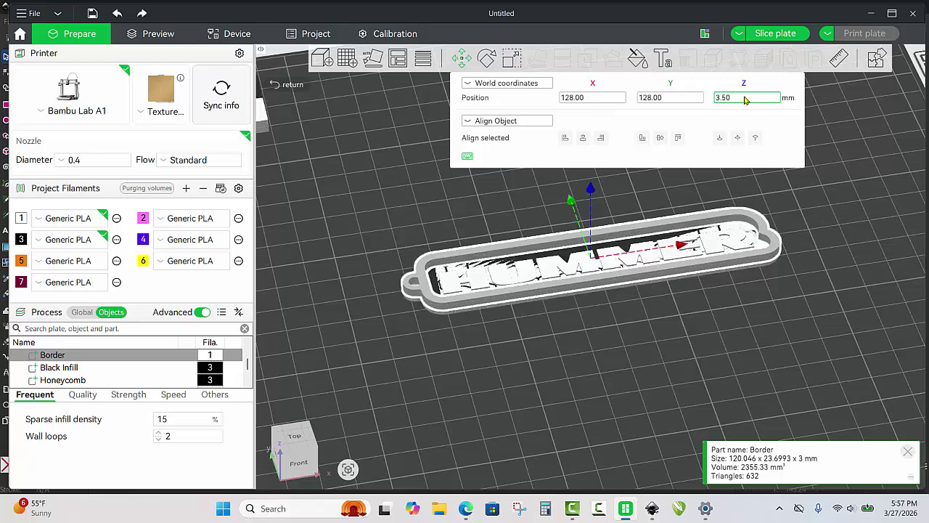
{"action": "left_click", "coordinate": [561, 342]}
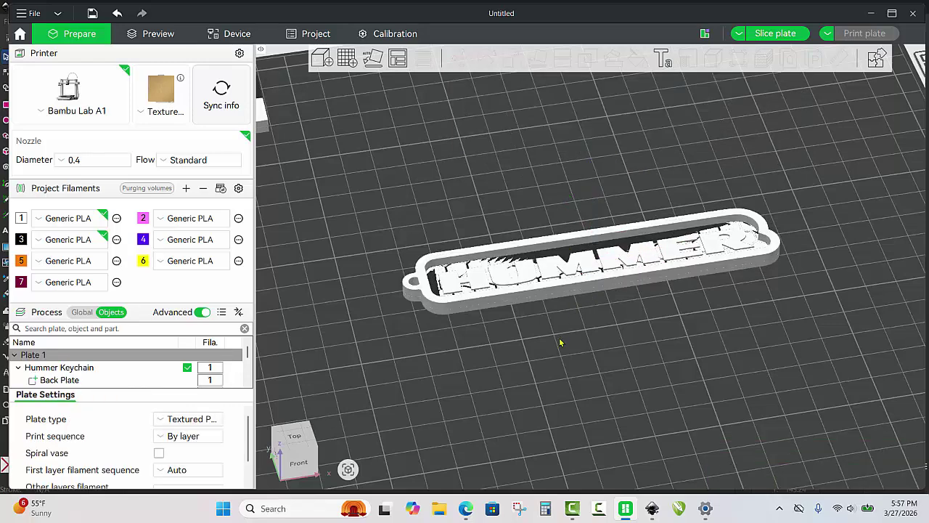
Move the Black Infill part to a Z position of 2.5 mm in world coordinates
{"action": "mouse_move", "coordinate": [560, 341]}
{"action": "left_mouse_down"}
{"action": "mouse_move", "coordinate": [540, 345]}
{"action": "mouse_move", "coordinate": [552, 329]}
{"action": "mouse_move", "coordinate": [556, 349]}
{"action": "left_mouse_up"}
{"action": "scroll", "coordinate": [111, 363], "scroll_direction": "down", "scroll_amount": 2}
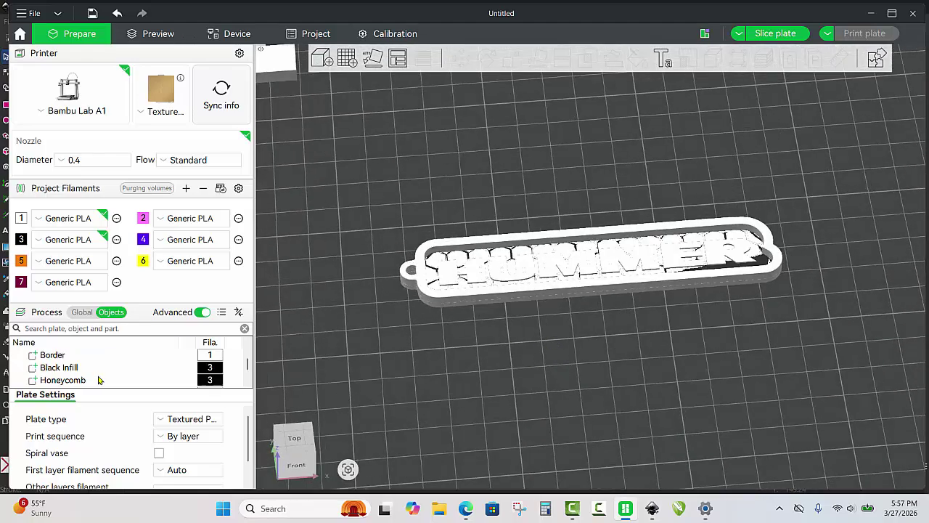
{"action": "left_click", "coordinate": [90, 367]}
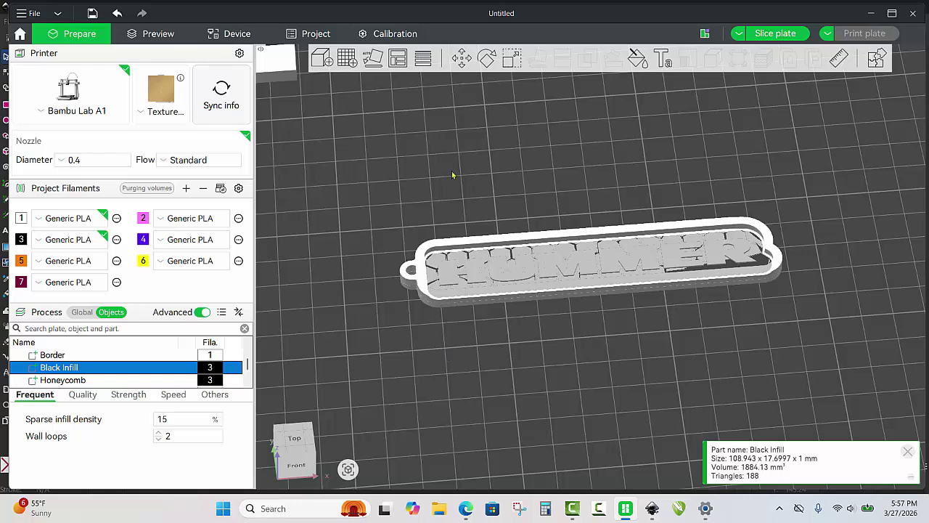
{"action": "left_click", "coordinate": [464, 61]}
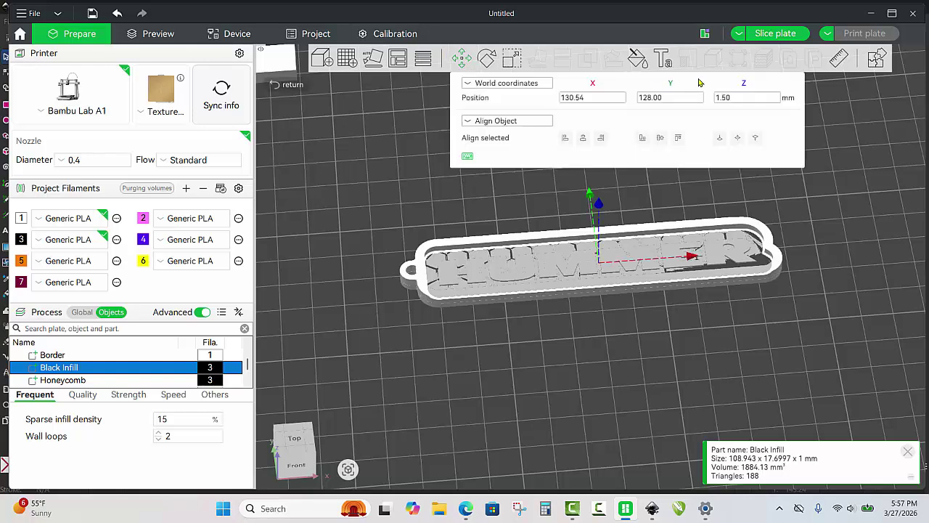
{"action": "left_click", "coordinate": [741, 97]}
{"action": "key", "text": "BackSpace"}
{"action": "key", "text": "BackSpace"}
{"action": "key", "text": "BackSpace"}
{"action": "key", "text": "BackSpace"}
{"action": "type", "text": "2"}
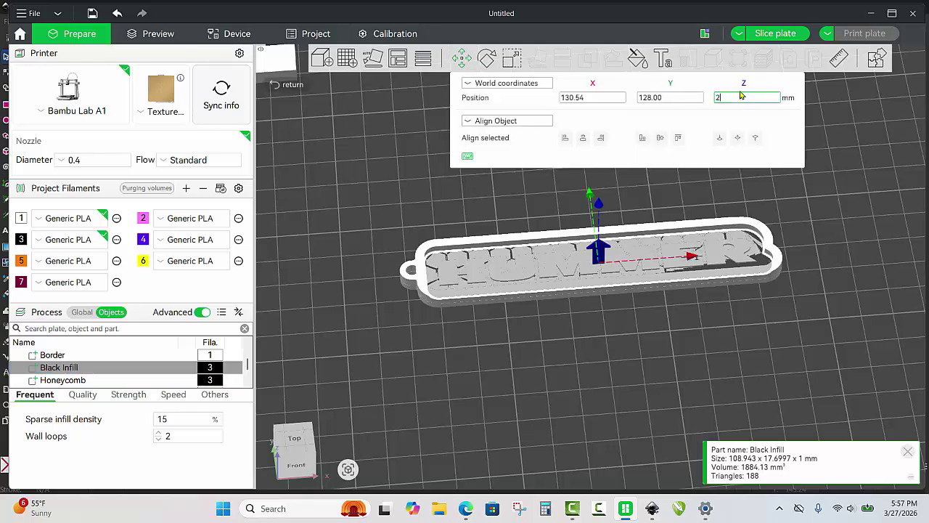
{"action": "type", "text": ".5"}
{"action": "key", "text": "Return"}
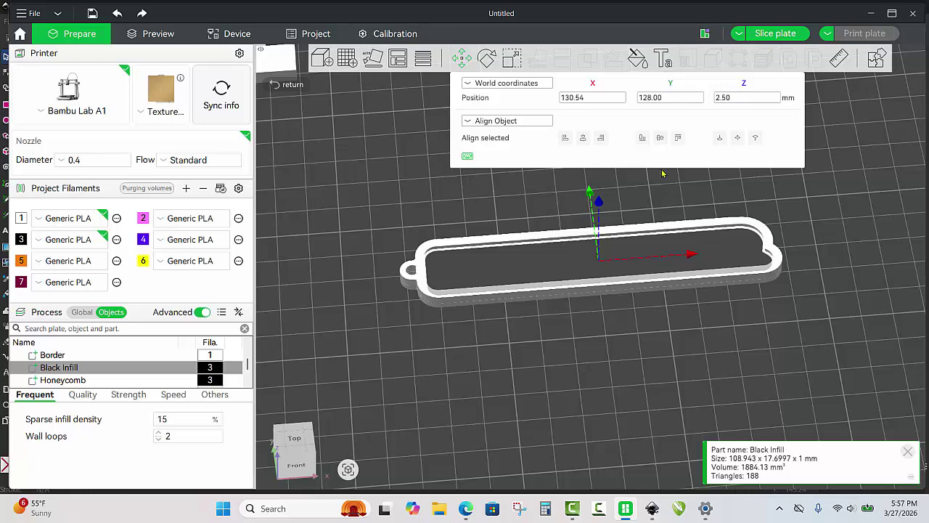
{"action": "left_click", "coordinate": [512, 344]}
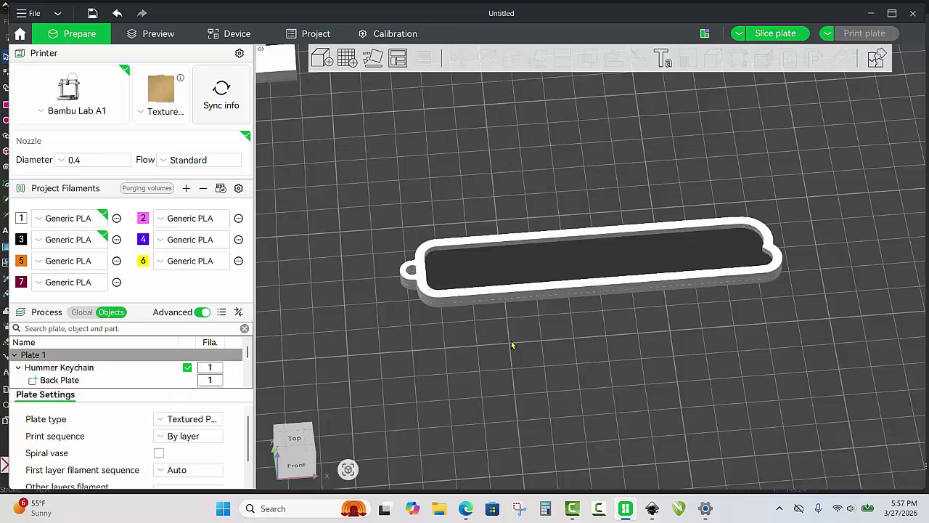
Raise the Honeycomb part to a Z position of 3.5 mm in world coordinates
{"action": "left_click_drag", "start_coordinate": [511, 344], "coordinate": [518, 331]}
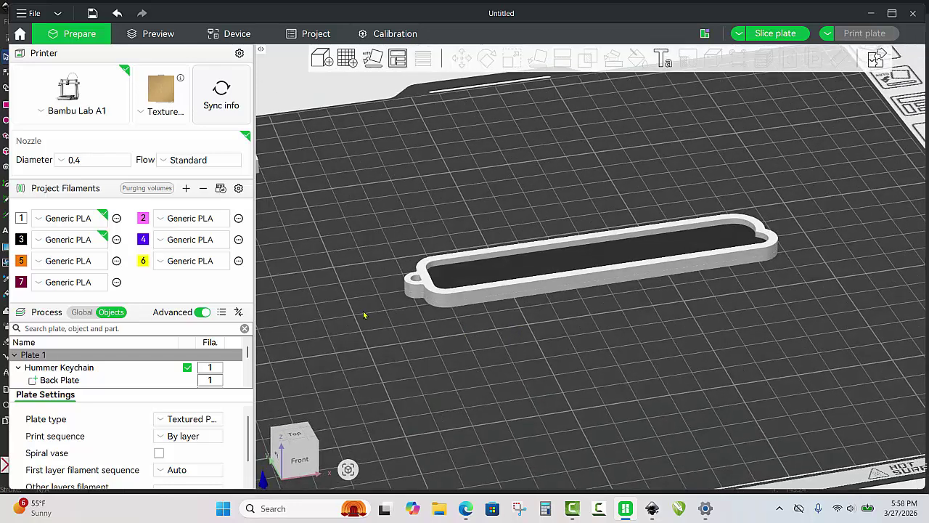
{"action": "scroll", "coordinate": [131, 372], "scroll_direction": "down", "scroll_amount": 2}
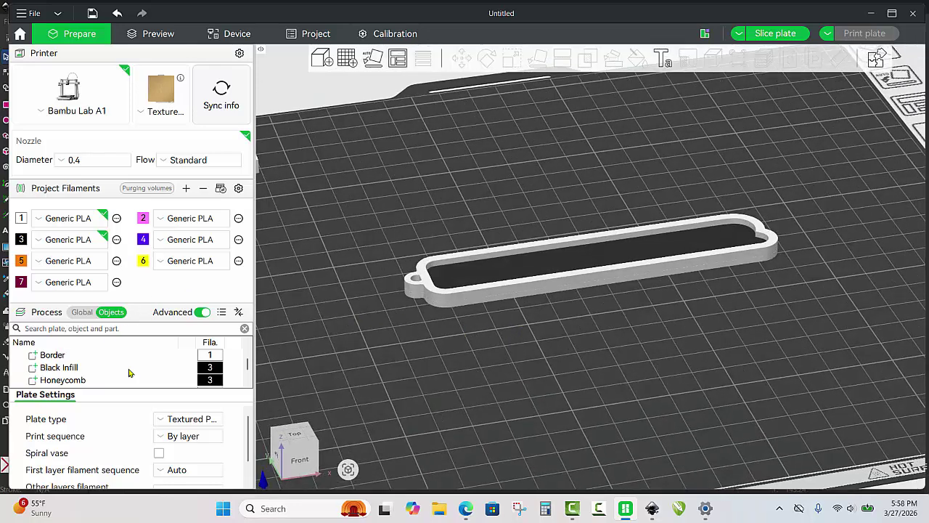
{"action": "left_click", "coordinate": [93, 379]}
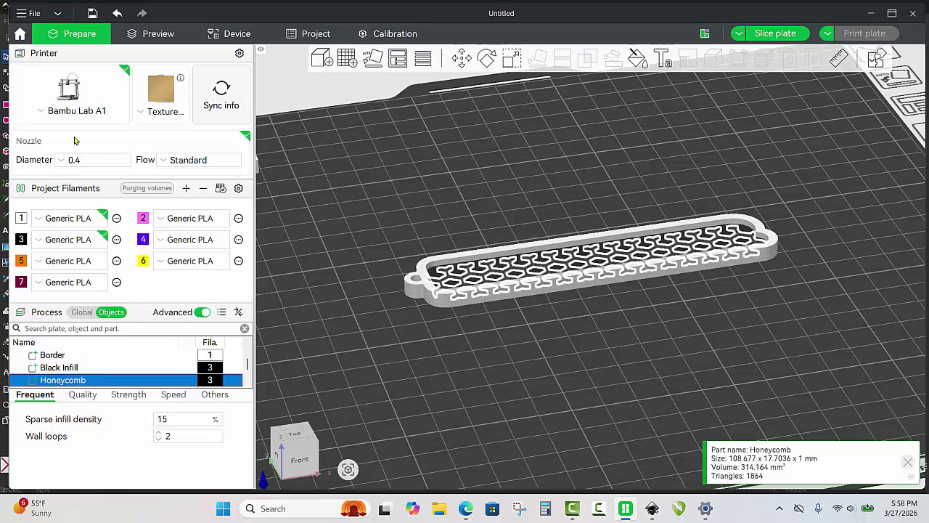
{"action": "left_click", "coordinate": [462, 59]}
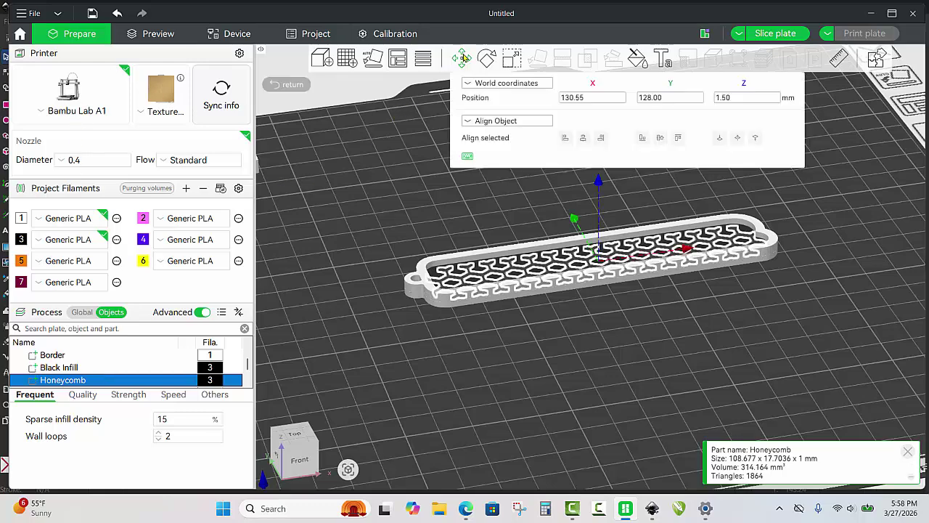
{"action": "left_click", "coordinate": [742, 102]}
{"action": "type", "text": "3"}
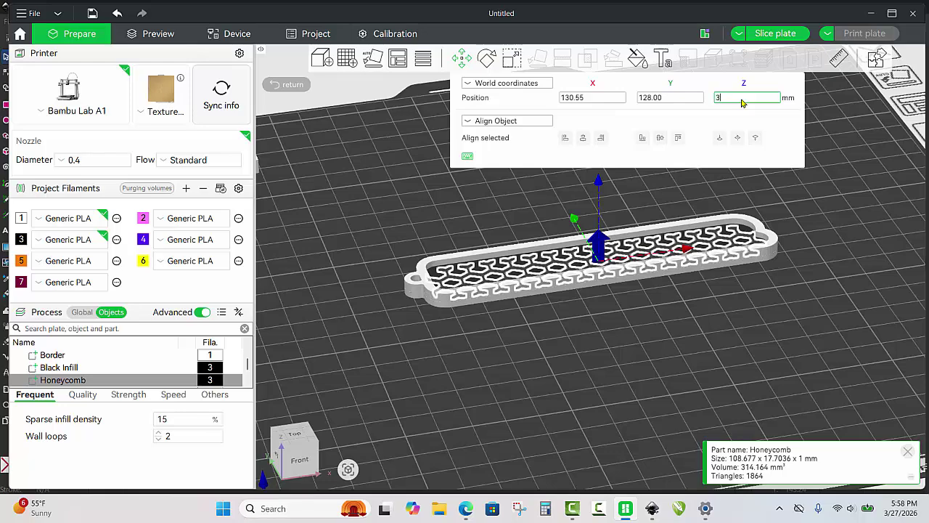
{"action": "type", "text": ".5"}
{"action": "key", "text": "Return"}
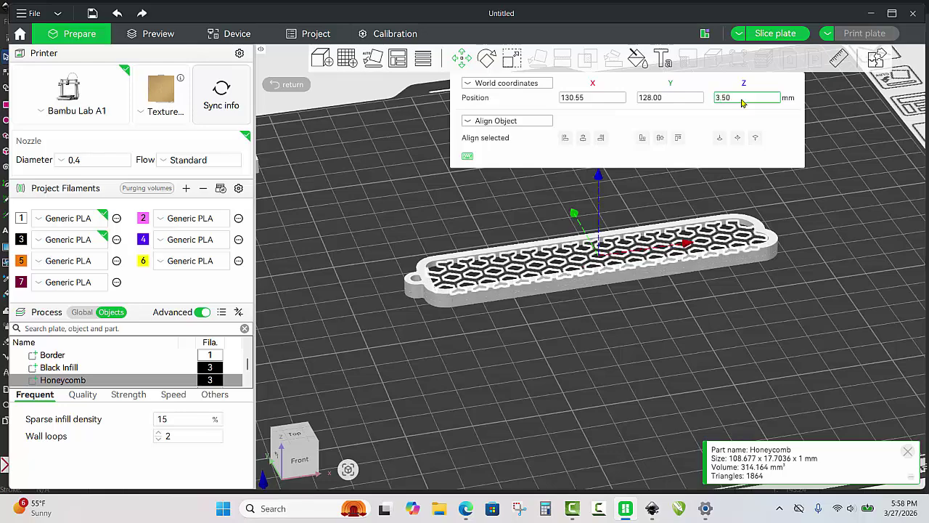
{"action": "left_click", "coordinate": [555, 357]}
Inspect the honeycomb's height relative to the black infill and border, up close and from several angles
{"action": "scroll", "coordinate": [638, 293], "scroll_direction": "up", "scroll_amount": 2}
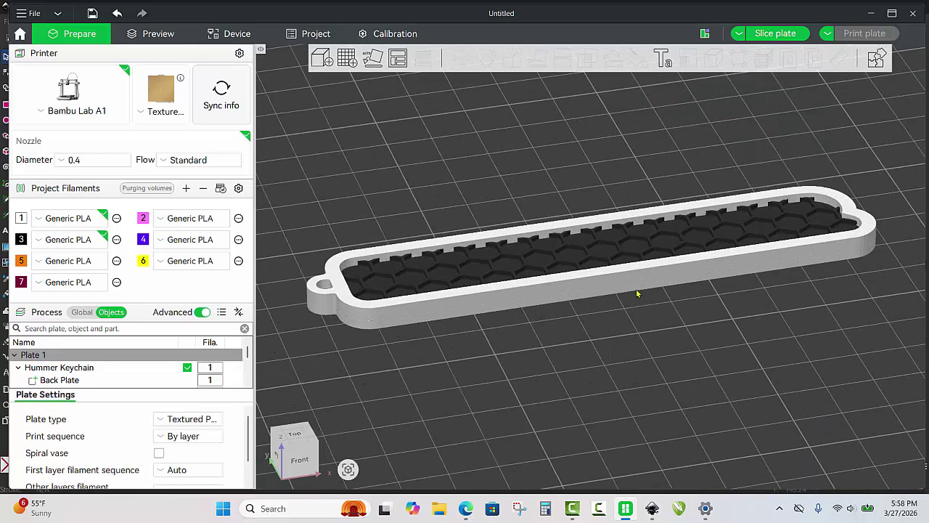
{"action": "scroll", "coordinate": [591, 184], "scroll_direction": "up", "scroll_amount": 5}
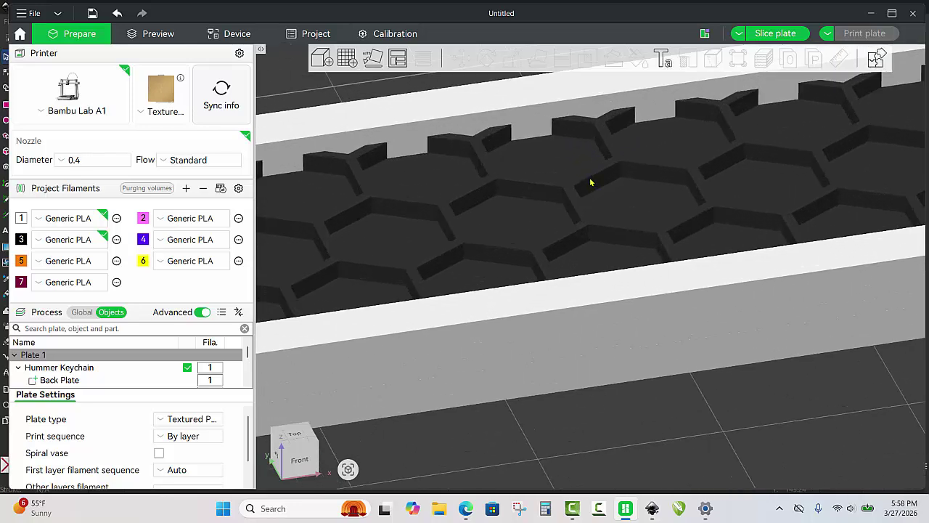
{"action": "scroll", "coordinate": [591, 182], "scroll_direction": "up", "scroll_amount": 1}
{"action": "scroll", "coordinate": [591, 183], "scroll_direction": "down", "scroll_amount": 7}
{"action": "left_click_drag", "start_coordinate": [767, 393], "coordinate": [768, 272]}
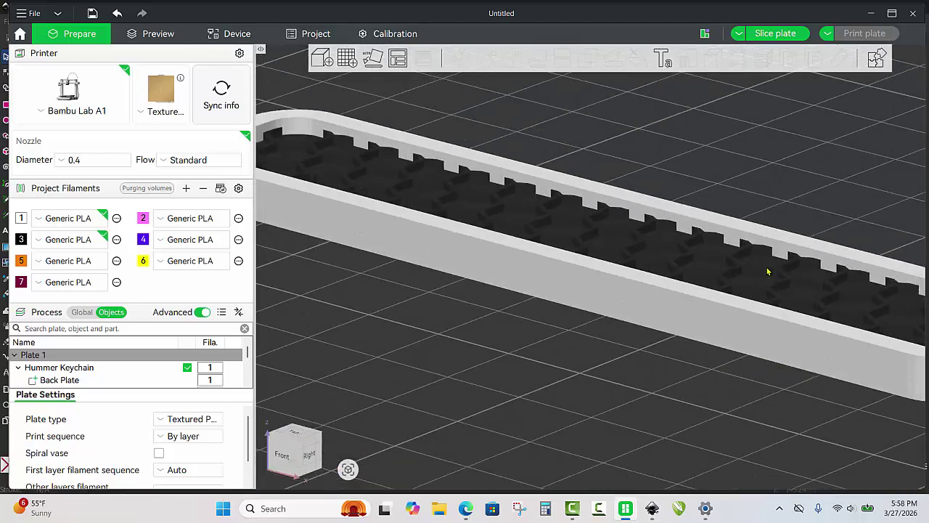
{"action": "scroll", "coordinate": [768, 272], "scroll_direction": "down", "scroll_amount": 5}
{"action": "left_click_drag", "start_coordinate": [732, 304], "coordinate": [622, 338]}
{"action": "scroll", "coordinate": [622, 338], "scroll_direction": "down", "scroll_amount": 2}
{"action": "scroll", "coordinate": [433, 354], "scroll_direction": "up", "scroll_amount": 1}
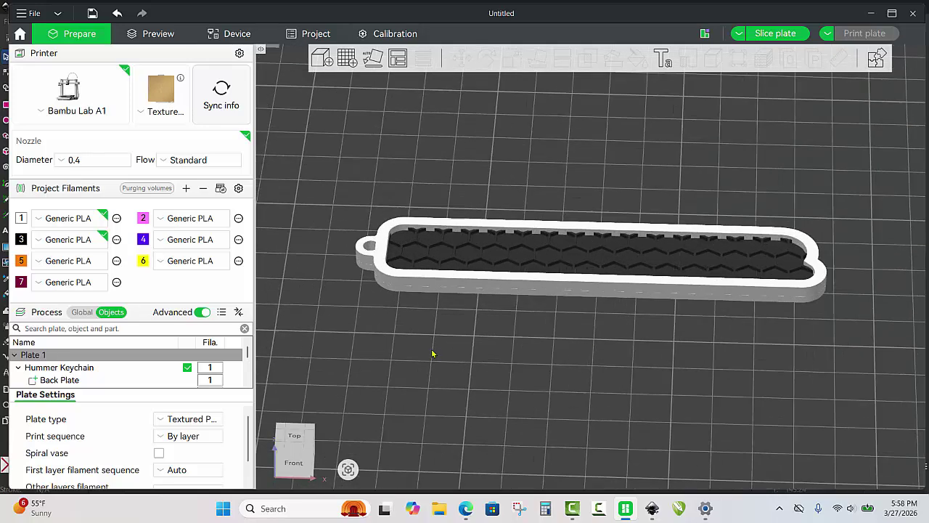
{"action": "mouse_move", "coordinate": [432, 360]}
{"action": "left_mouse_down"}
{"action": "mouse_move", "coordinate": [428, 382]}
{"action": "mouse_move", "coordinate": [492, 373]}
{"action": "mouse_move", "coordinate": [436, 366]}
{"action": "left_mouse_up"}
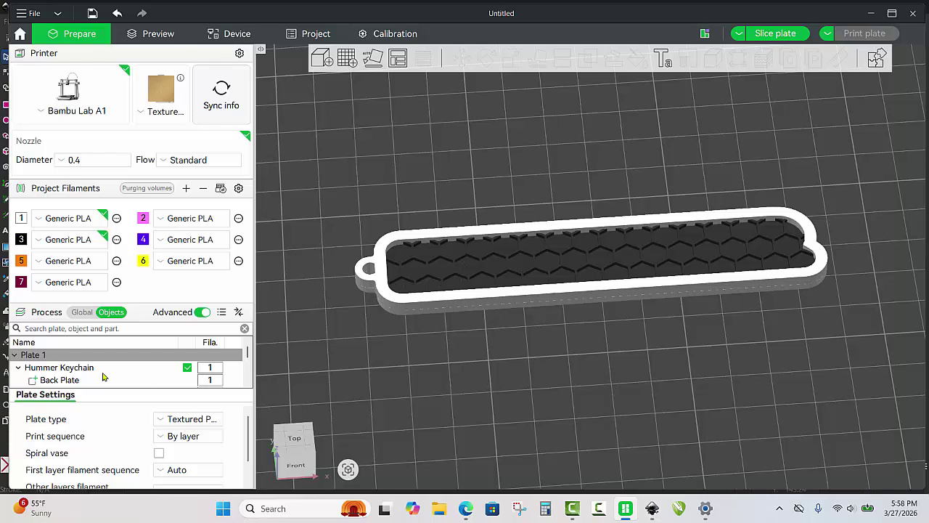
Move the Text part to a Z position of 5 mm in world coordinates
{"action": "scroll", "coordinate": [102, 377], "scroll_direction": "down", "scroll_amount": 3}
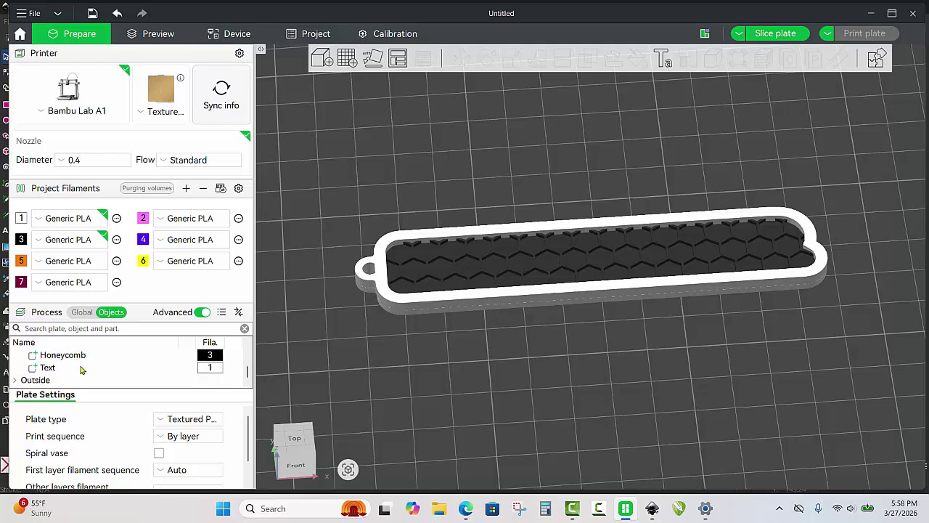
{"action": "left_click", "coordinate": [82, 369]}
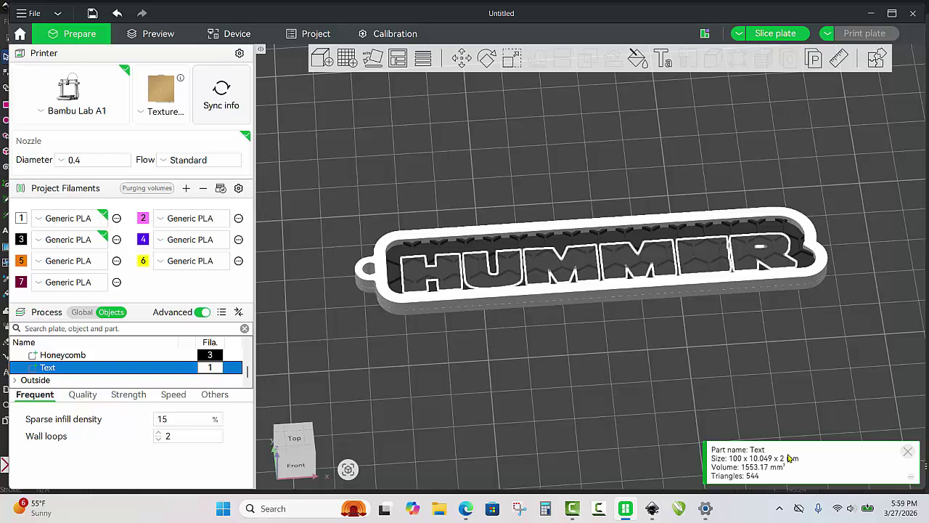
{"action": "left_click", "coordinate": [463, 58]}
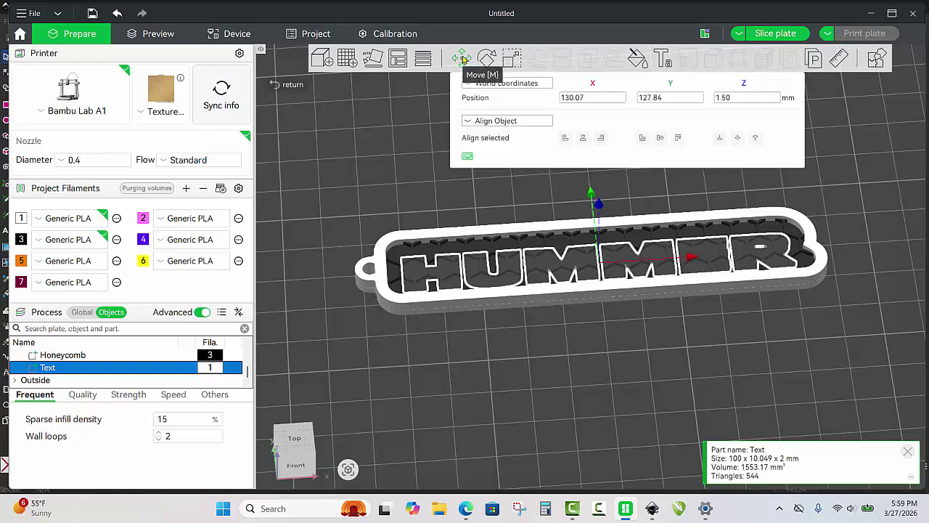
{"action": "left_click", "coordinate": [742, 99]}
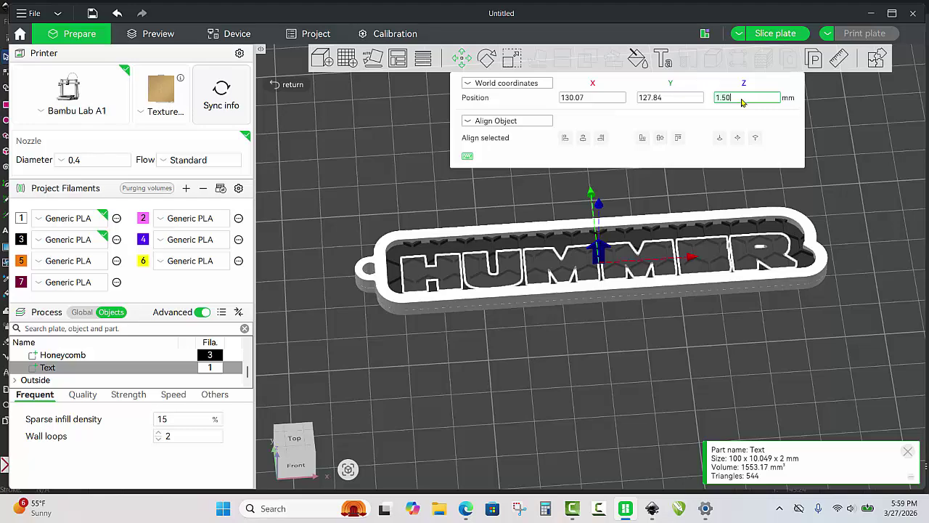
{"action": "key", "text": "BackSpace"}
{"action": "key", "text": "BackSpace"}
{"action": "key", "text": "BackSpace"}
{"action": "key", "text": "BackSpace"}
{"action": "type", "text": "5"}
{"action": "key", "text": "Return"}
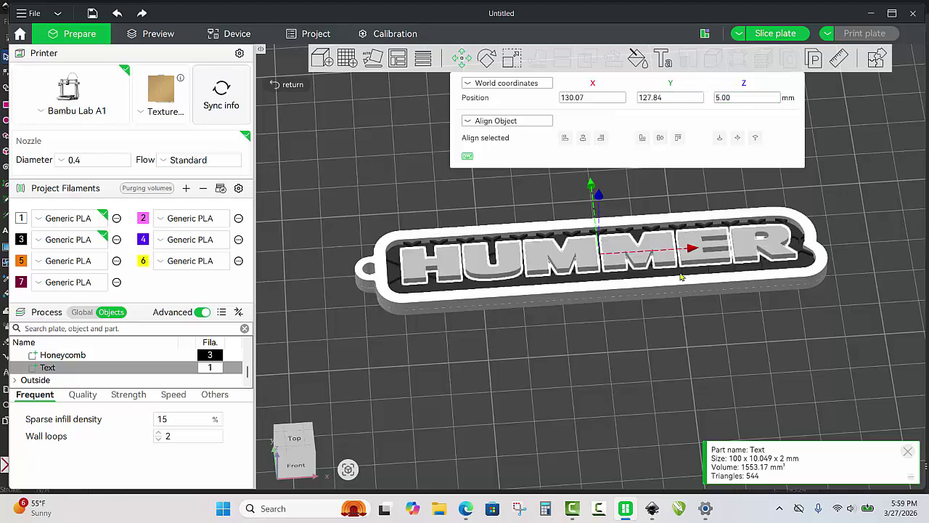
{"action": "left_click", "coordinate": [662, 327]}
Inspect the assembled keychain from several angles, checking the text height against the honeycomb, infill and border
{"action": "left_click_drag", "start_coordinate": [642, 352], "coordinate": [766, 343]}
{"action": "key", "text": "6"}
{"action": "scroll", "coordinate": [691, 207], "scroll_direction": "down", "scroll_amount": 2}
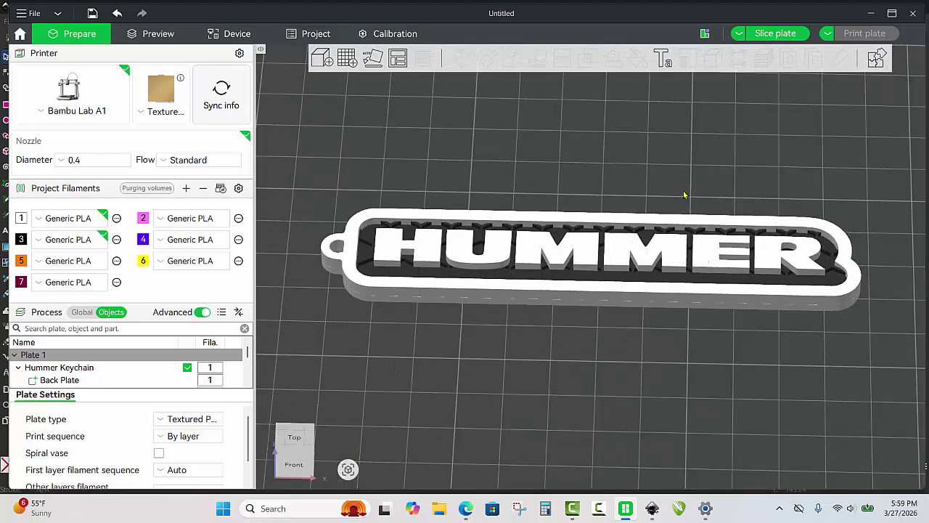
{"action": "left_click_drag", "start_coordinate": [684, 195], "coordinate": [646, 211]}
{"action": "key", "text": "0"}
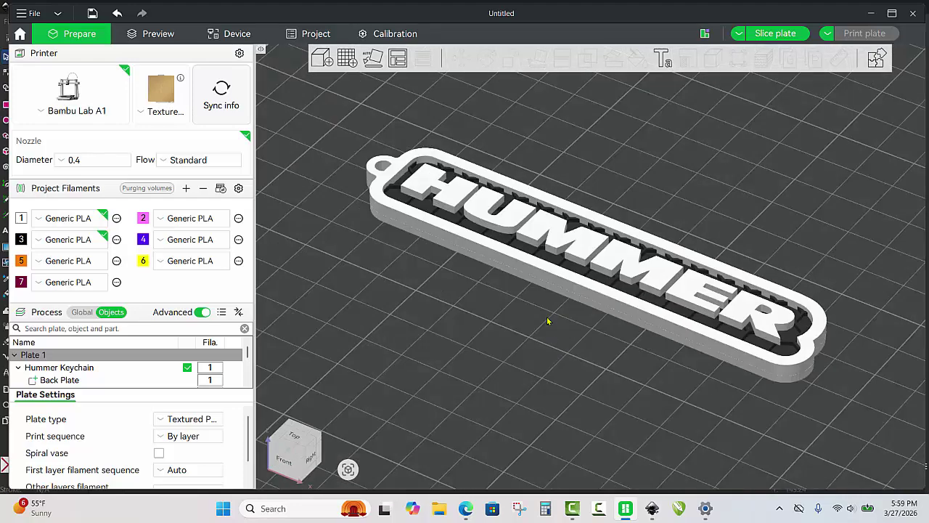
{"action": "left_click_drag", "start_coordinate": [544, 319], "coordinate": [567, 335]}
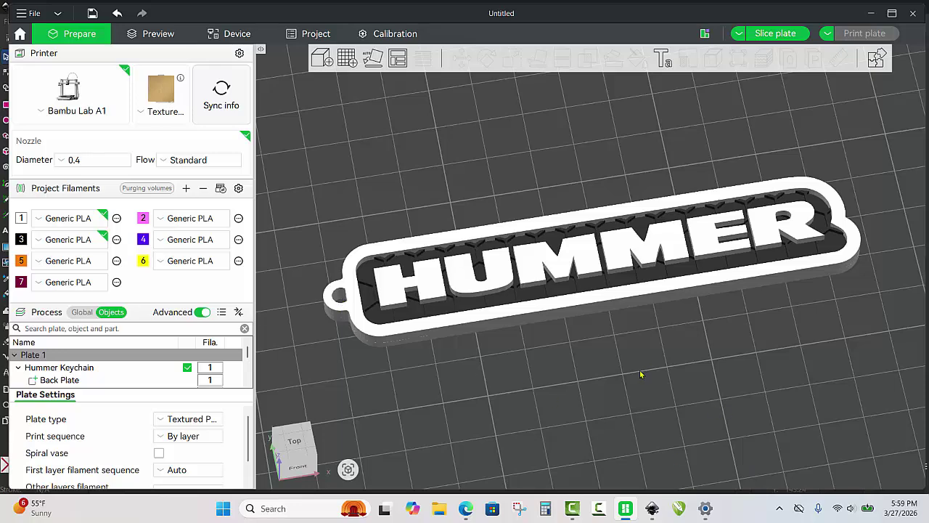
{"action": "left_click_drag", "start_coordinate": [643, 374], "coordinate": [626, 363]}
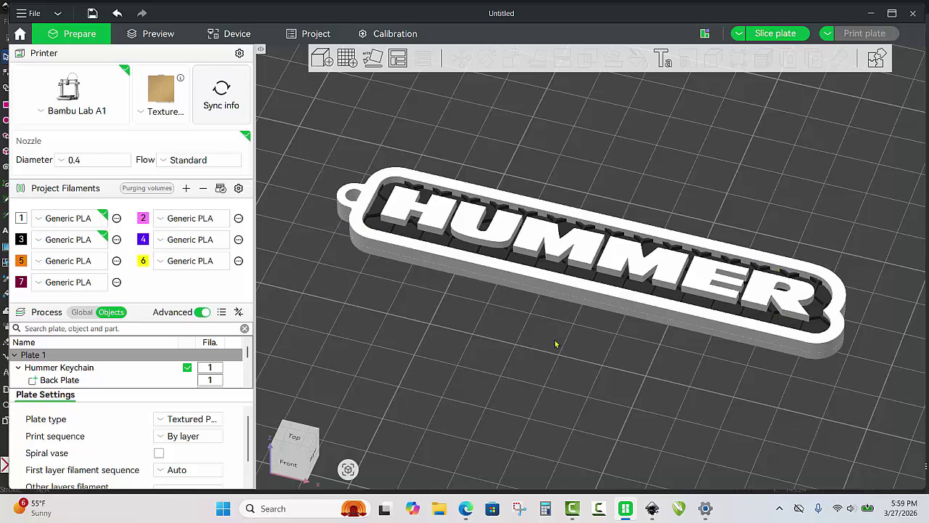
{"action": "key", "text": "1"}
{"action": "left_click_drag", "start_coordinate": [563, 361], "coordinate": [808, 232]}
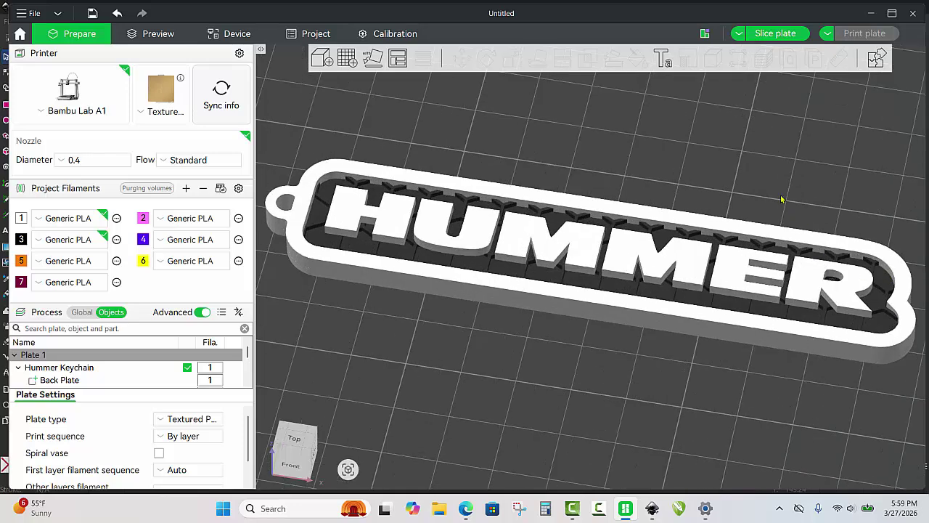
{"action": "left_click_drag", "start_coordinate": [778, 188], "coordinate": [774, 220]}
{"action": "scroll", "coordinate": [768, 187], "scroll_direction": "down", "scroll_amount": 3}
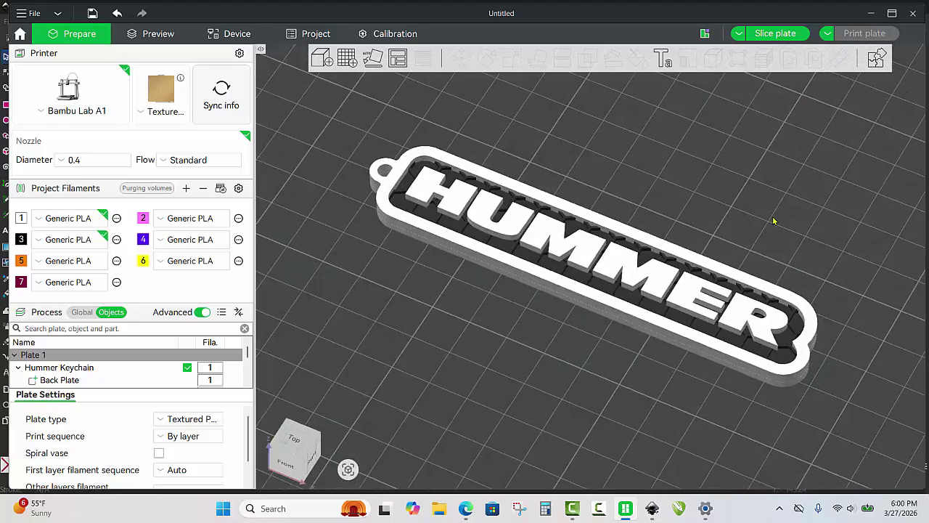
{"action": "mouse_move", "coordinate": [623, 345]}
{"action": "left_mouse_down"}
{"action": "mouse_move", "coordinate": [616, 348]}
{"action": "mouse_move", "coordinate": [624, 347]}
{"action": "left_mouse_up"}
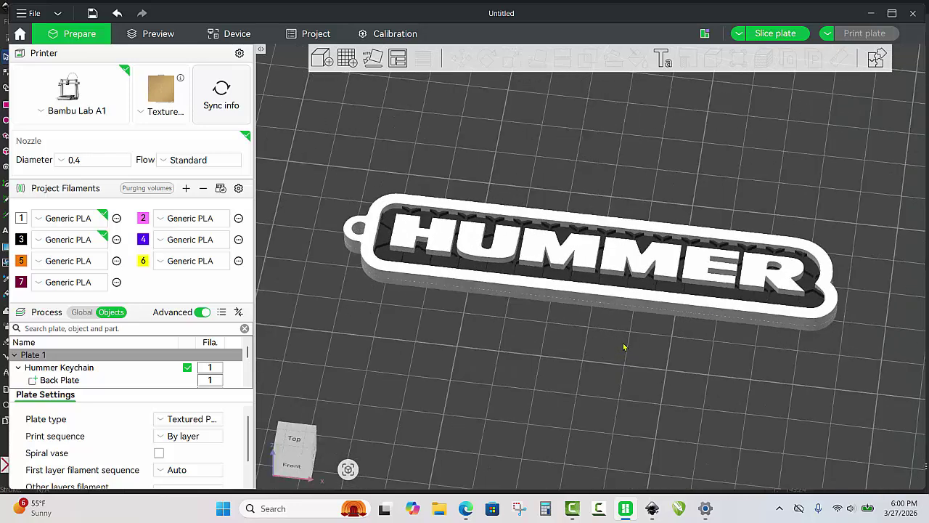
Slice the plate and inspect the keychain's raised lettering in the sliced preview, up close and from the end
{"action": "left_click", "coordinate": [773, 34]}
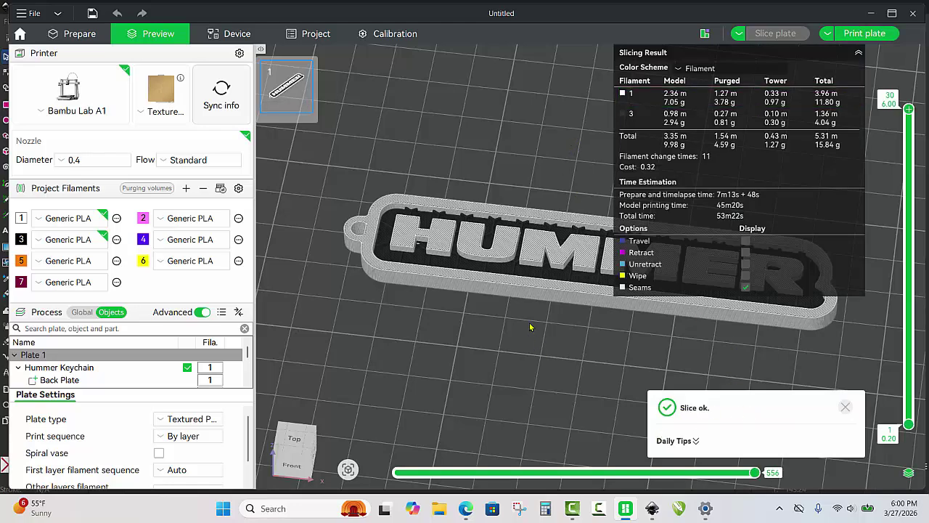
{"action": "left_click_drag", "start_coordinate": [532, 328], "coordinate": [477, 306]}
{"action": "left_click_drag", "start_coordinate": [490, 263], "coordinate": [450, 280]}
{"action": "right_click_drag", "start_coordinate": [451, 280], "coordinate": [355, 309]}
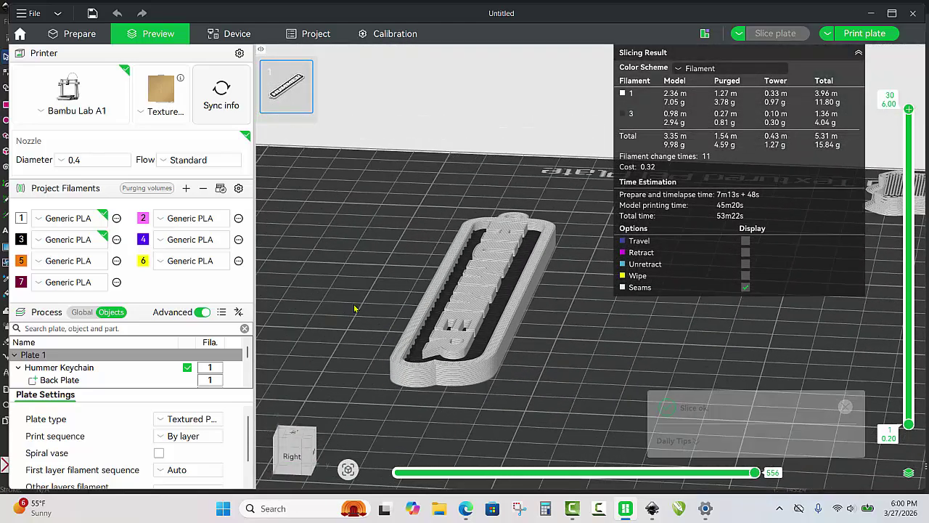
{"action": "scroll", "coordinate": [434, 300], "scroll_direction": "up", "scroll_amount": 3}
{"action": "left_click_drag", "start_coordinate": [540, 338], "coordinate": [575, 360]}
{"action": "scroll", "coordinate": [575, 360], "scroll_direction": "up", "scroll_amount": 5}
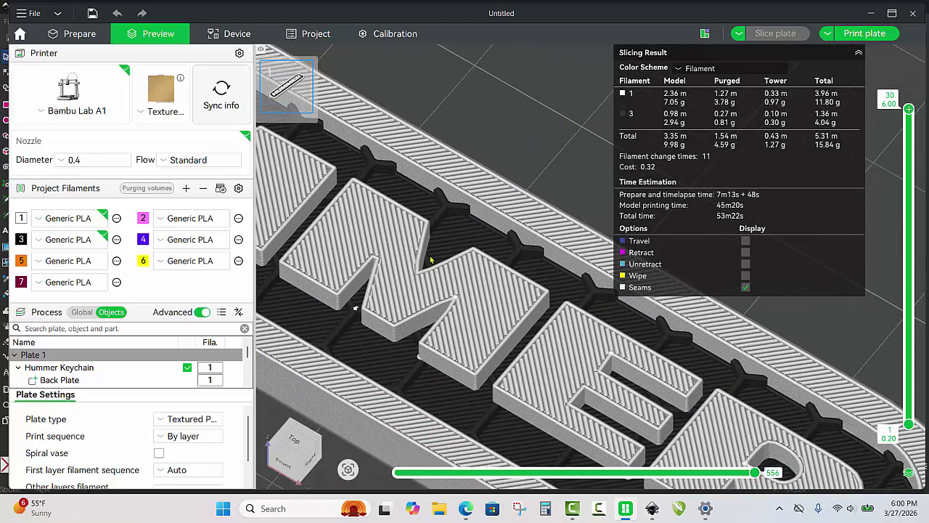
{"action": "scroll", "coordinate": [431, 259], "scroll_direction": "down", "scroll_amount": 5}
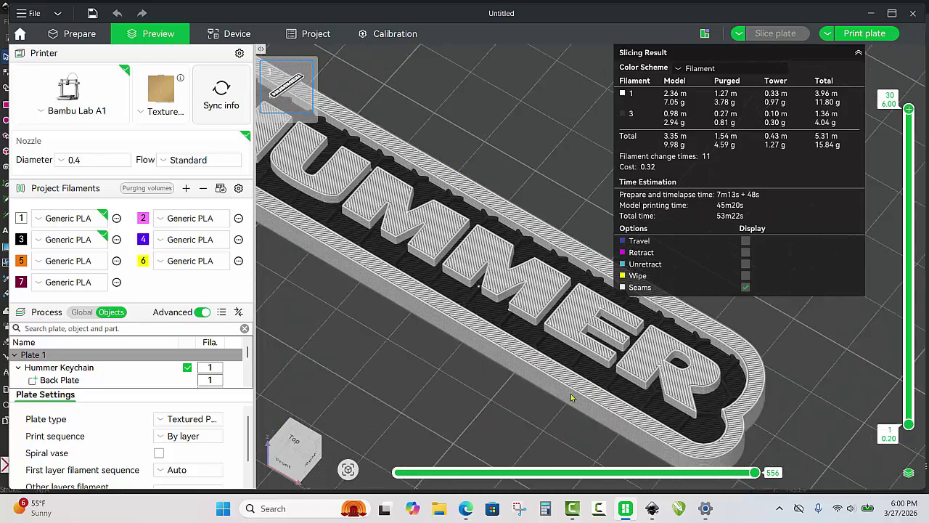
Examine the honeycomb lines and border of the sliced keychain up close and from different angles
{"action": "left_click_drag", "start_coordinate": [524, 407], "coordinate": [494, 390]}
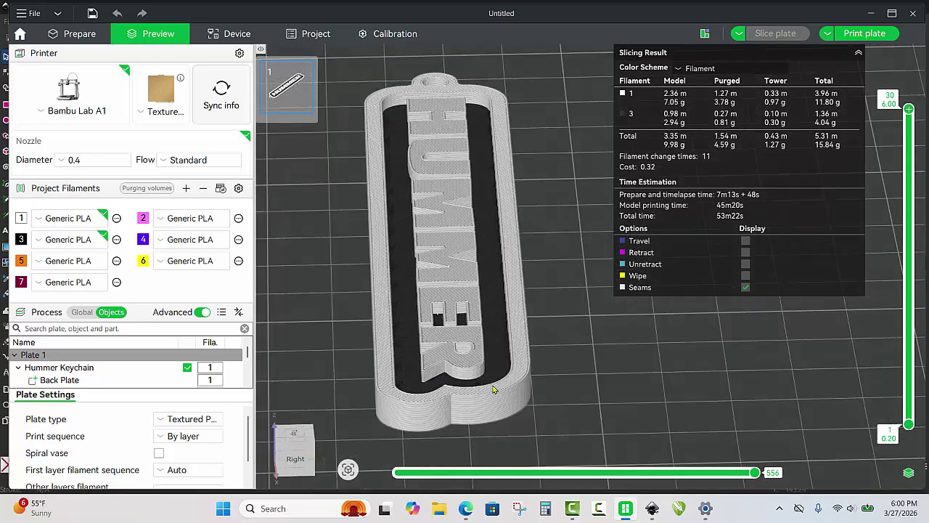
{"action": "scroll", "coordinate": [518, 170], "scroll_direction": "up", "scroll_amount": 4}
{"action": "left_click_drag", "start_coordinate": [518, 171], "coordinate": [505, 210]}
{"action": "scroll", "coordinate": [505, 210], "scroll_direction": "up", "scroll_amount": 5}
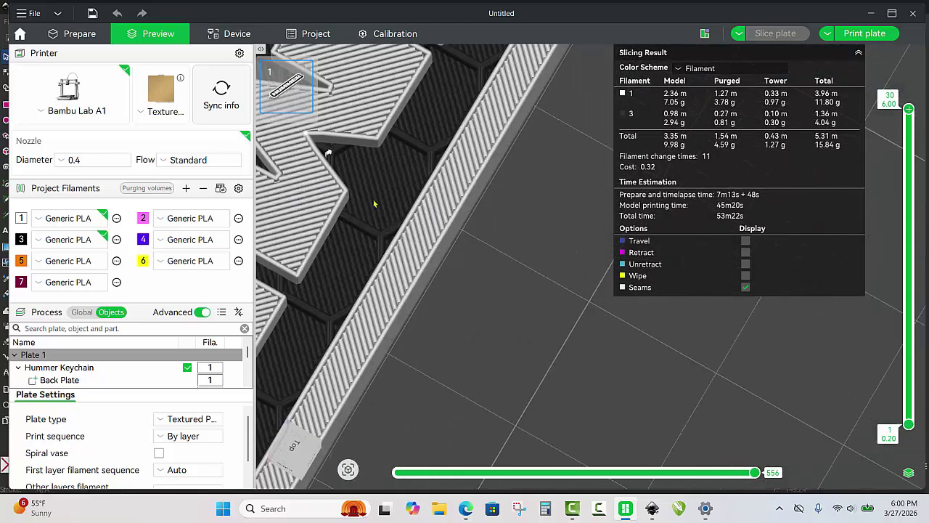
{"action": "right_click_drag", "start_coordinate": [608, 358], "coordinate": [504, 385]}
{"action": "scroll", "coordinate": [503, 363], "scroll_direction": "down", "scroll_amount": 6}
{"action": "scroll", "coordinate": [413, 214], "scroll_direction": "down", "scroll_amount": 6}
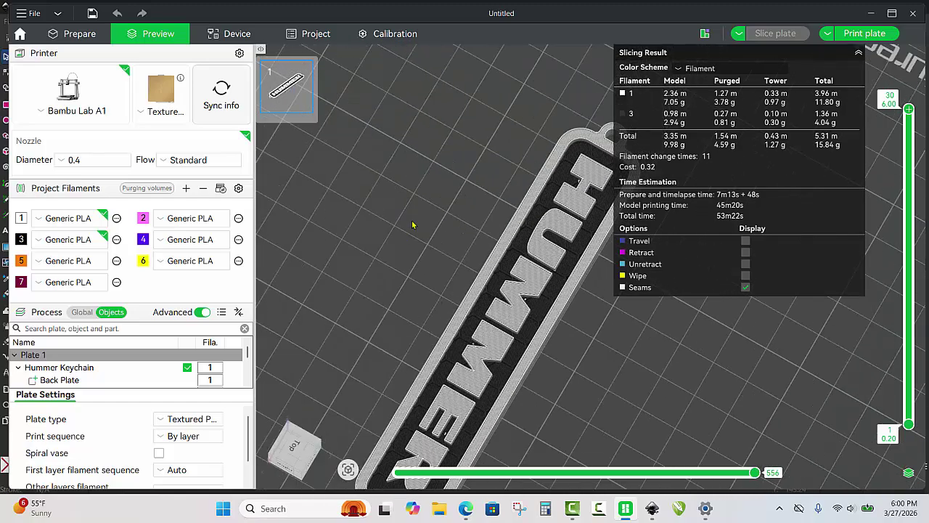
{"action": "left_click_drag", "start_coordinate": [448, 265], "coordinate": [503, 258]}
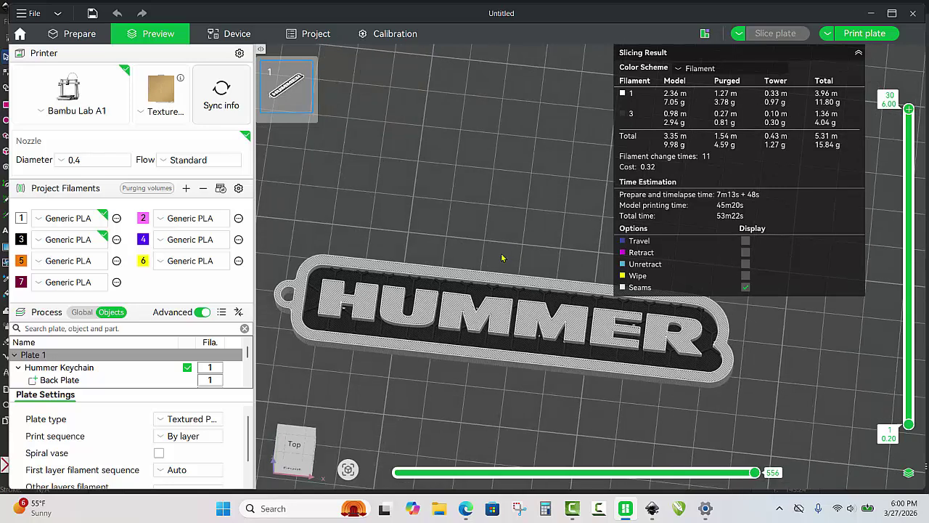
{"action": "scroll", "coordinate": [513, 255], "scroll_direction": "down", "scroll_amount": 5}
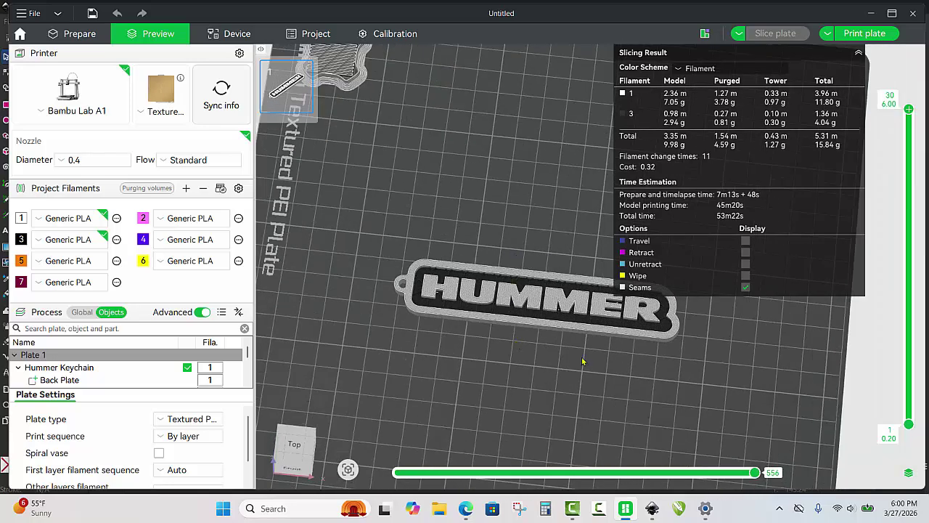
Return to the model preparation view and move the keychain to the build plate's front-left corner
{"action": "left_click", "coordinate": [63, 36]}
{"action": "scroll", "coordinate": [560, 245], "scroll_direction": "down", "scroll_amount": 5}
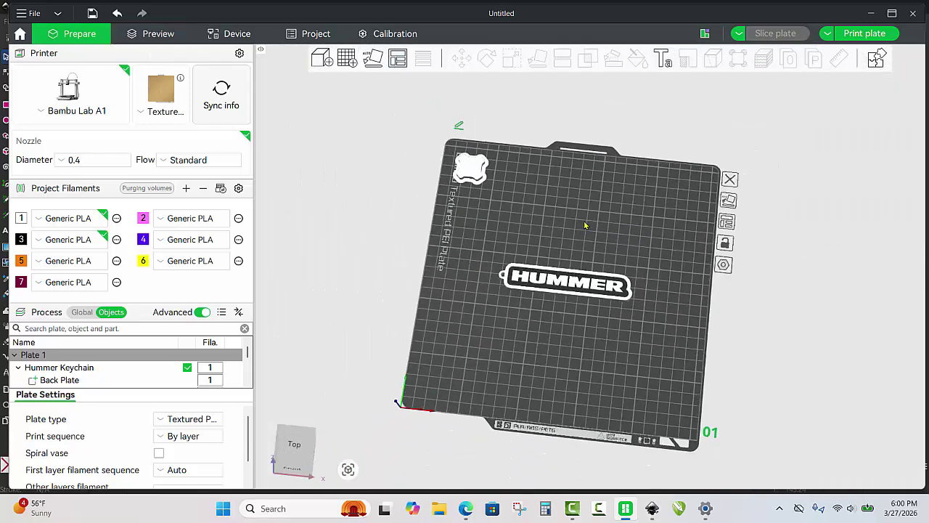
{"action": "left_click_drag", "start_coordinate": [566, 282], "coordinate": [487, 403]}
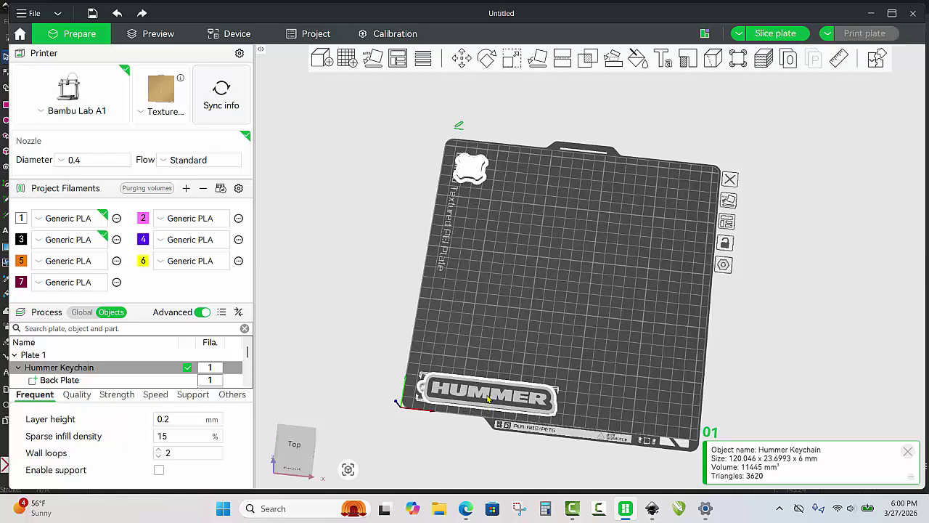
Copy the Hummer Keychain and paste 16 copies to fill the build plate in two columns
{"action": "key", "text": "ctrl+v"}
{"action": "key", "text": "ctrl+v"}
{"action": "key", "text": "ctrl+v"}
{"action": "key", "text": "ctrl+v"}
{"action": "key", "text": "ctrl+v"}
{"action": "key", "text": "ctrl+v"}
{"action": "key", "text": "ctrl+v"}
{"action": "key", "text": "ctrl+v"}
{"action": "key", "text": "ctrl+v"}
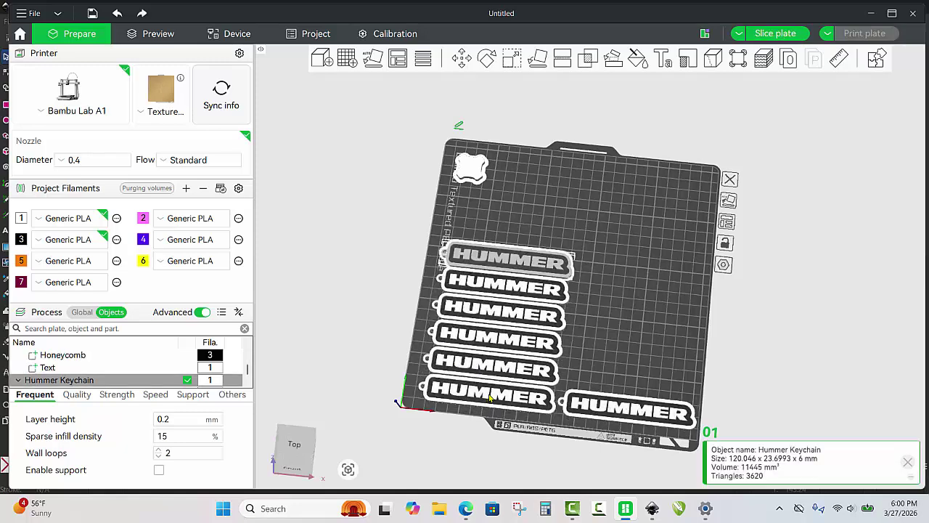
{"action": "key", "text": "ctrl+v"}
{"action": "key", "text": "ctrl+v"}
{"action": "key", "text": "ctrl+v"}
{"action": "key", "text": "ctrl+v"}
{"action": "key", "text": "ctrl+v"}
{"action": "key", "text": "ctrl+v"}
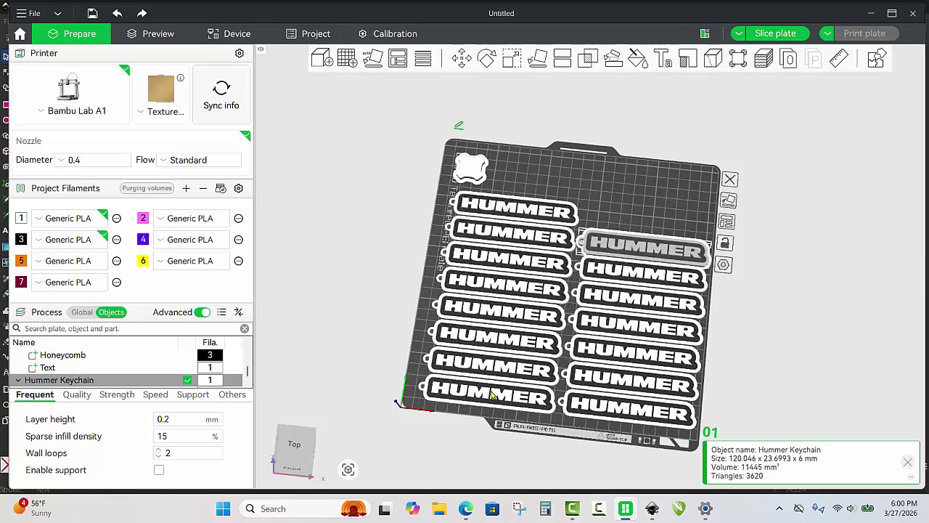
{"action": "key", "text": "ctrl+v"}
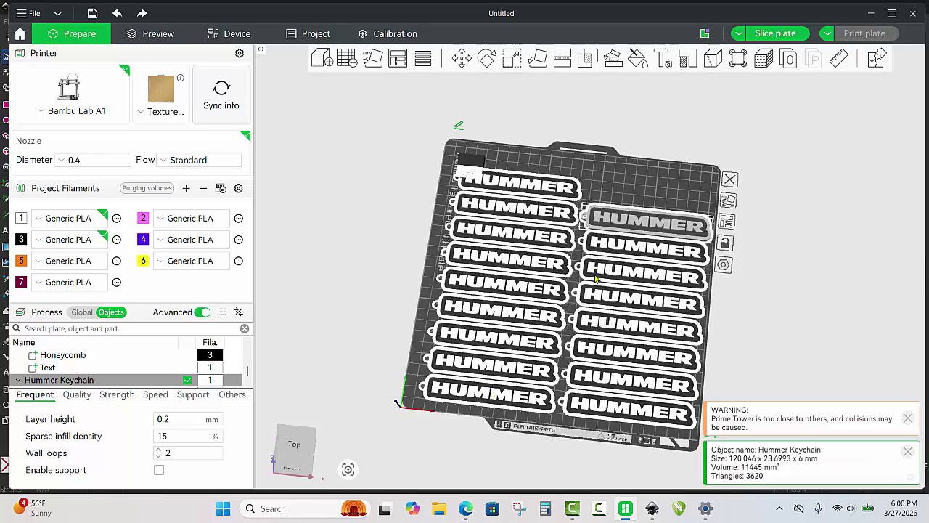
Delete the keychain copy that overlaps the prime tower
{"action": "left_click", "coordinate": [579, 191]}
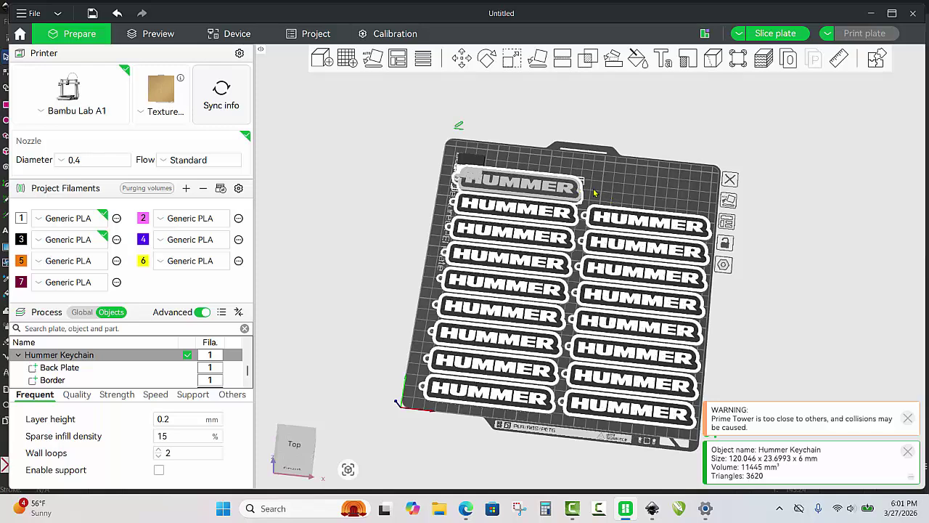
{"action": "key", "text": "Delete"}
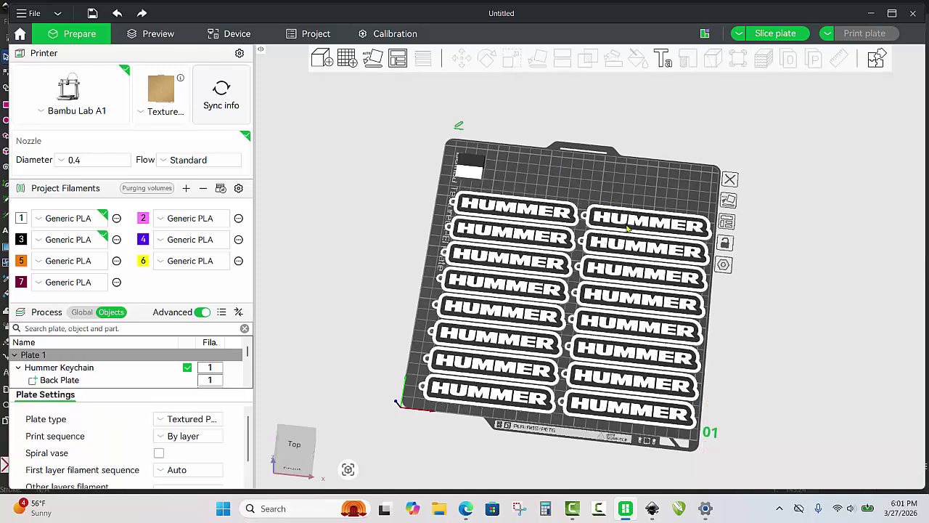
{"action": "left_click", "coordinate": [634, 222]}
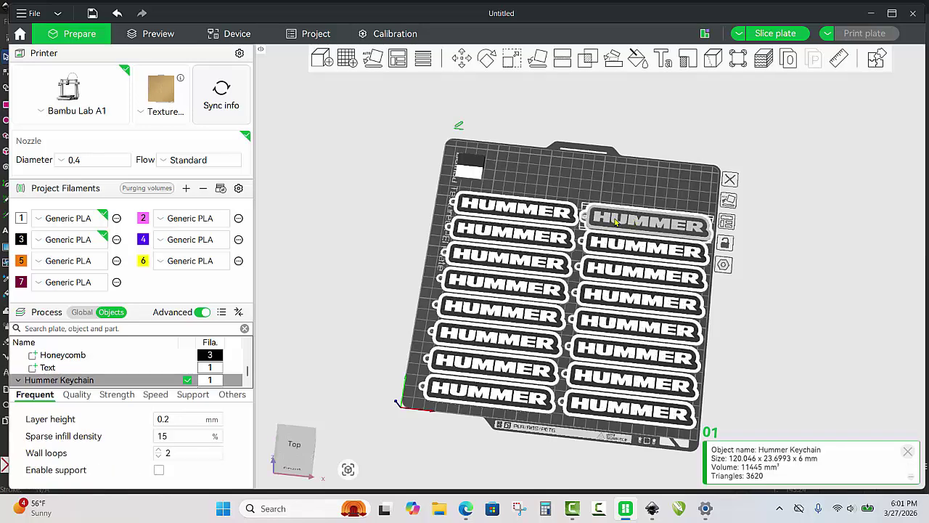
{"action": "right_click", "coordinate": [615, 221]}
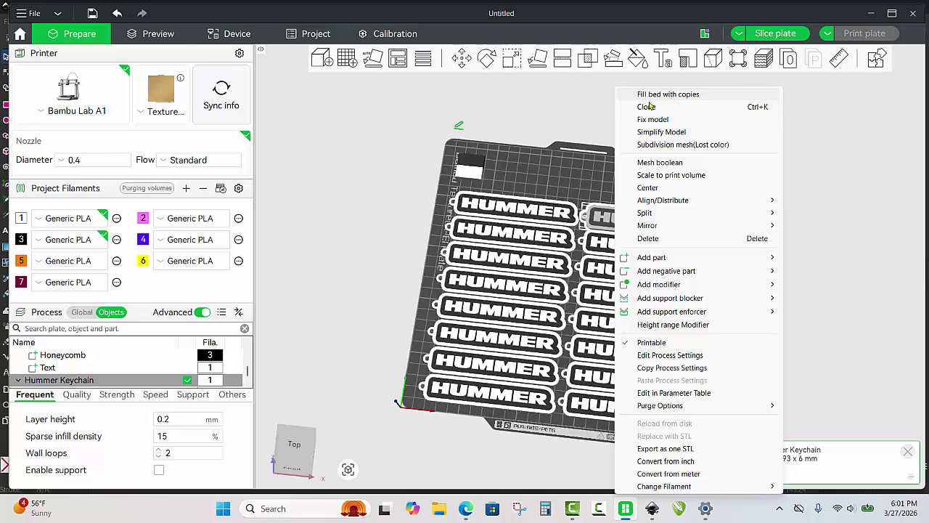
{"action": "left_click", "coordinate": [585, 111]}
{"action": "left_click", "coordinate": [585, 111]}
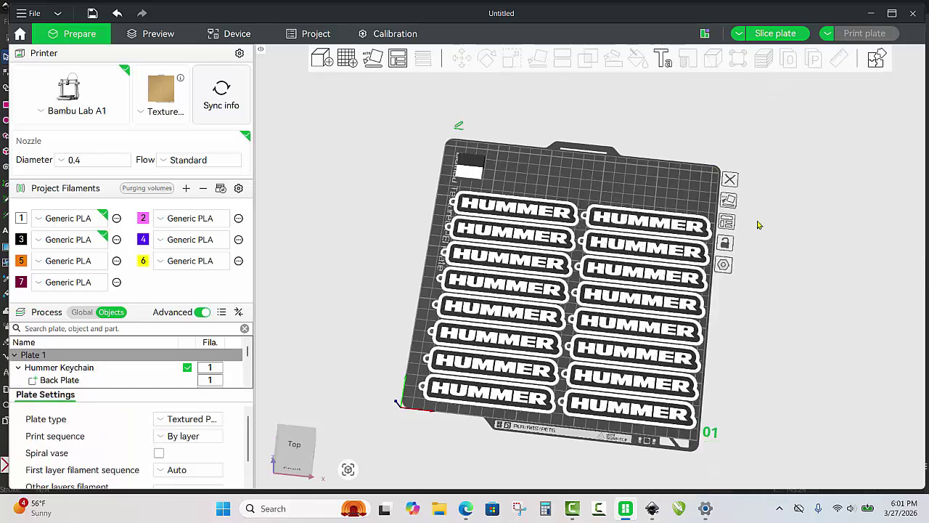
Select all the keychains and center them as a group on the build plate
{"action": "left_click_drag", "start_coordinate": [759, 218], "coordinate": [523, 416]}
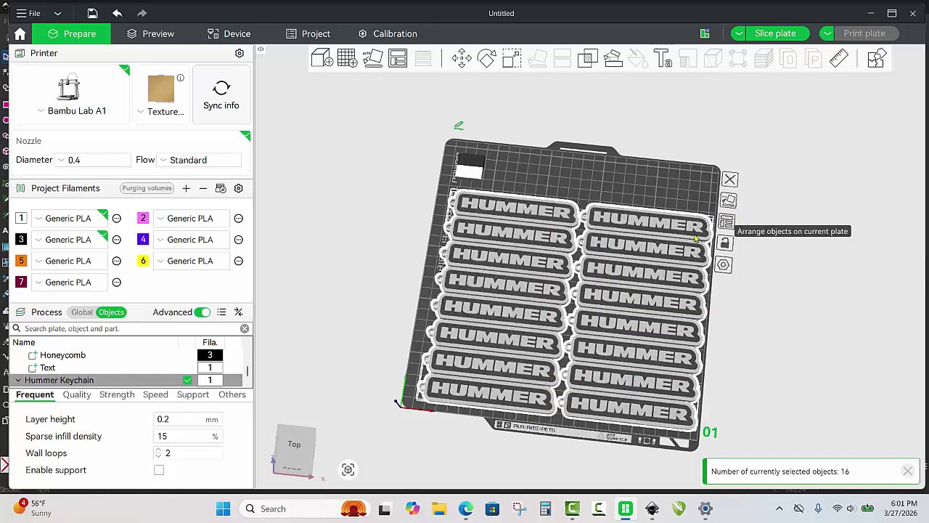
{"action": "right_click", "coordinate": [629, 213]}
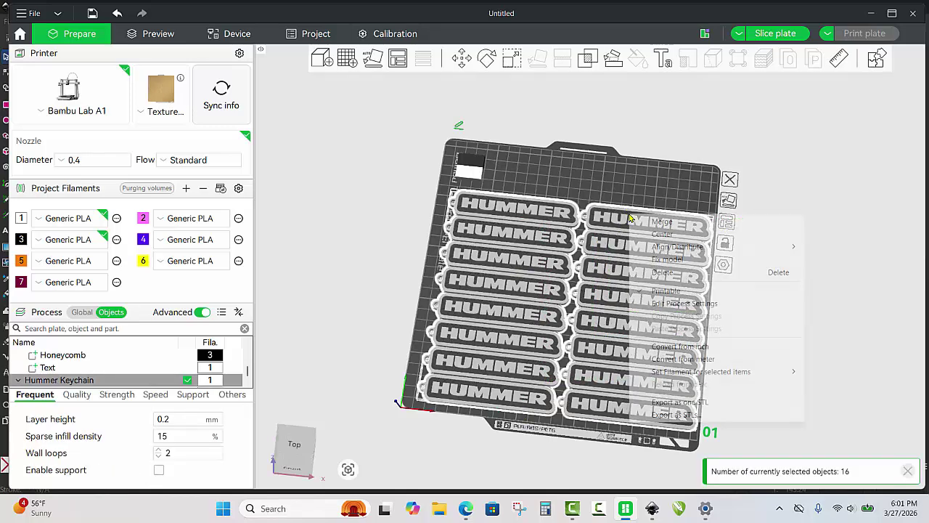
{"action": "left_click", "coordinate": [677, 235]}
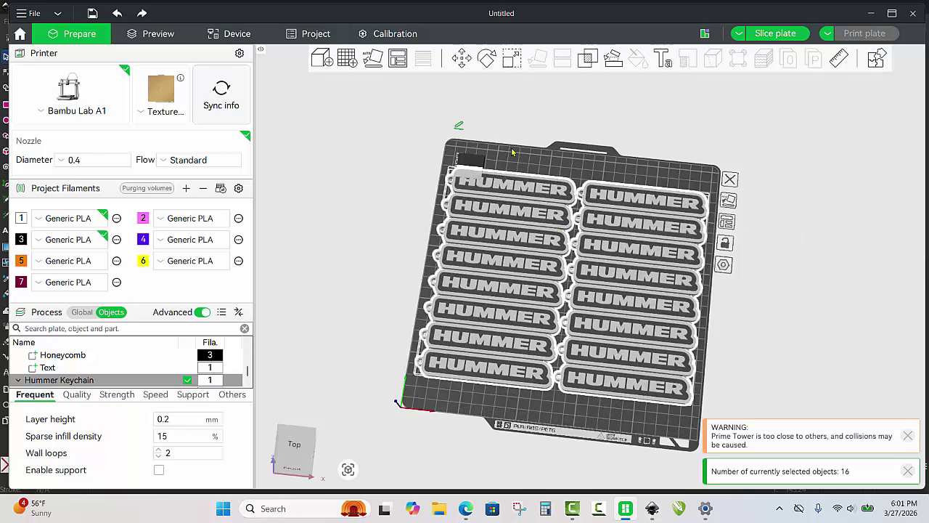
Move the selected group of keychains along the Y axis toward the plate's front edge, clear of the prime tower, and deselect them
{"action": "left_click", "coordinate": [461, 58]}
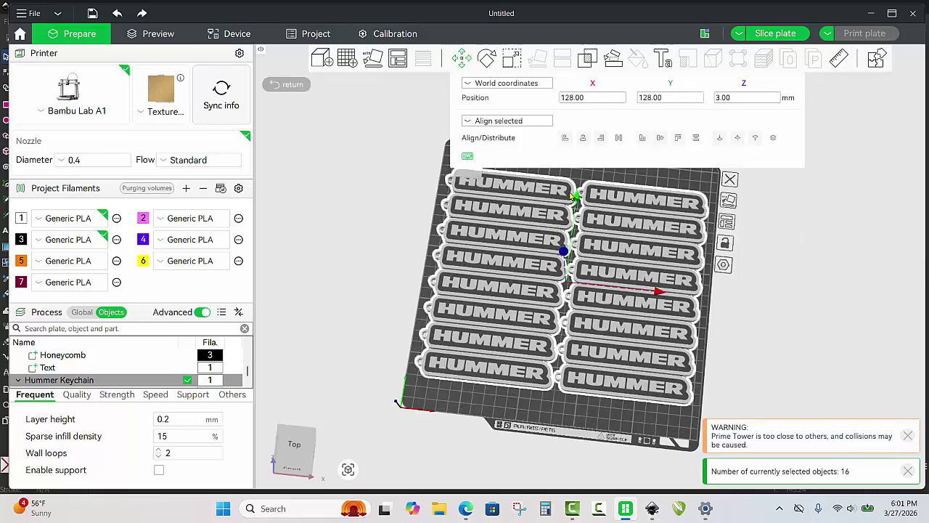
{"action": "left_click_drag", "start_coordinate": [577, 193], "coordinate": [587, 221]}
{"action": "left_click", "coordinate": [790, 424]}
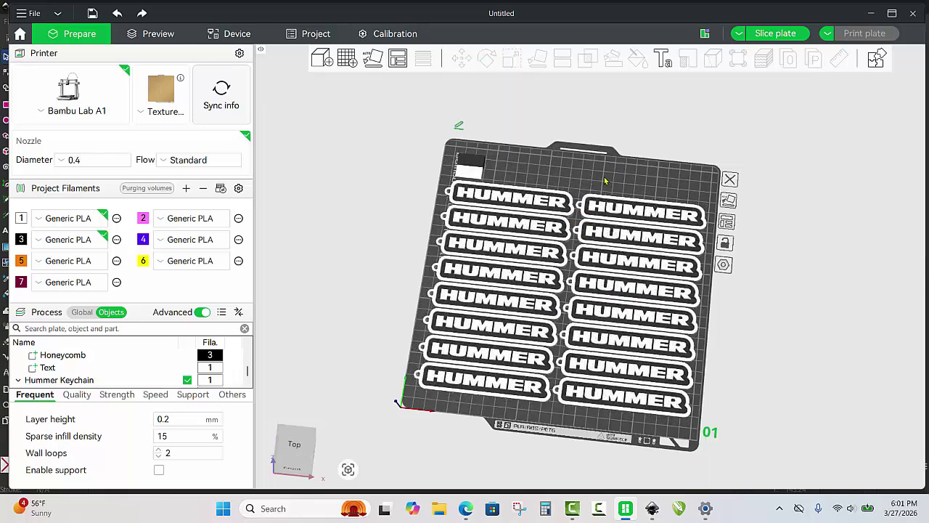
Examine the layout of the keychain copies and their spacing from the prime tower and plate edges
{"action": "left_click_drag", "start_coordinate": [790, 424], "coordinate": [801, 456]}
{"action": "scroll", "coordinate": [596, 203], "scroll_direction": "up", "scroll_amount": 2}
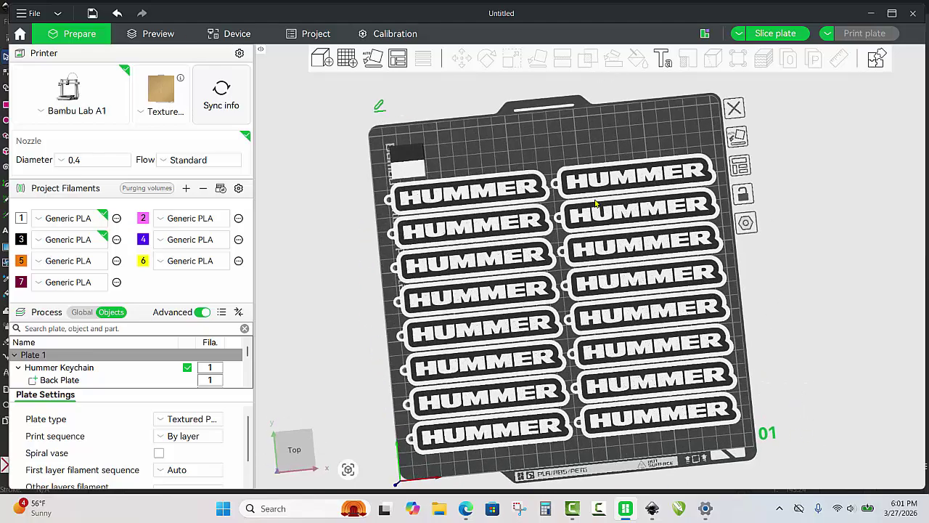
{"action": "scroll", "coordinate": [596, 204], "scroll_direction": "up", "scroll_amount": 1}
{"action": "scroll", "coordinate": [726, 211], "scroll_direction": "up", "scroll_amount": 1}
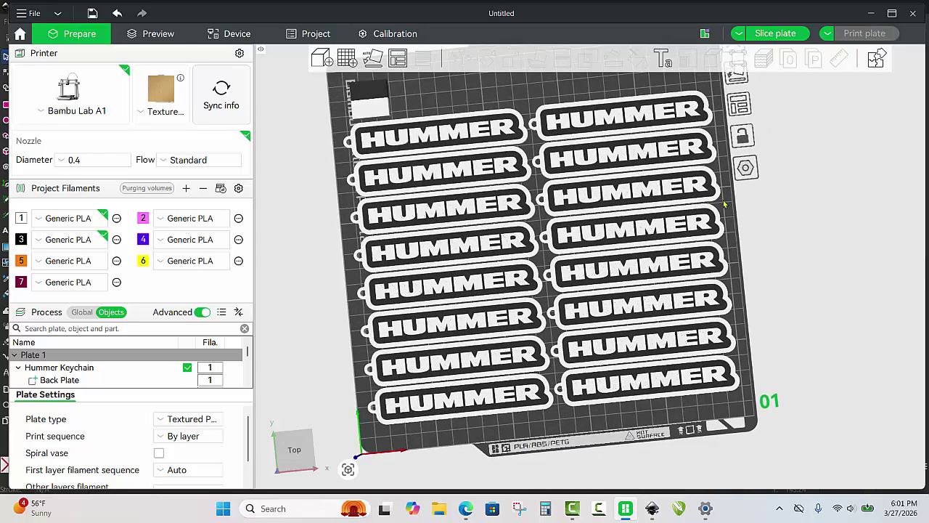
{"action": "right_click_drag", "start_coordinate": [724, 204], "coordinate": [726, 256]}
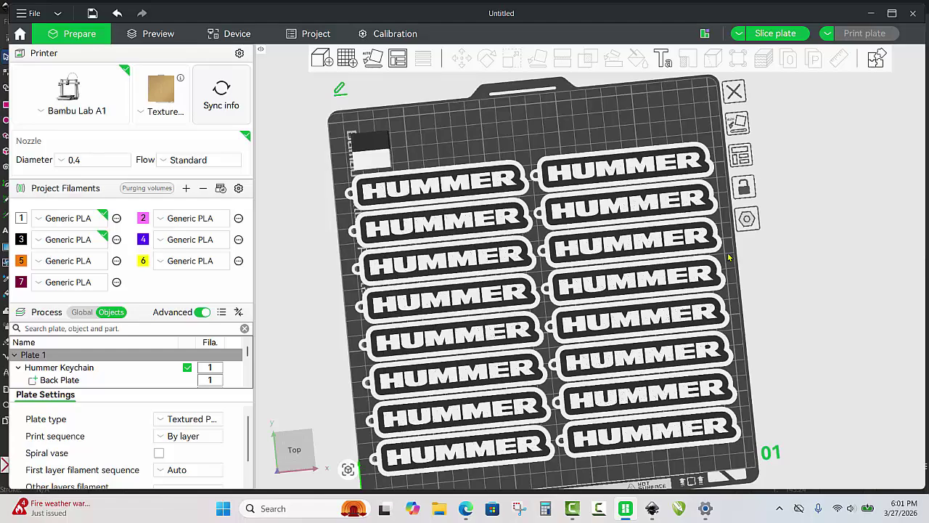
{"action": "left_click_drag", "start_coordinate": [730, 257], "coordinate": [618, 149]}
{"action": "right_click_drag", "start_coordinate": [594, 133], "coordinate": [571, 86]}
{"action": "scroll", "coordinate": [571, 86], "scroll_direction": "up", "scroll_amount": 3}
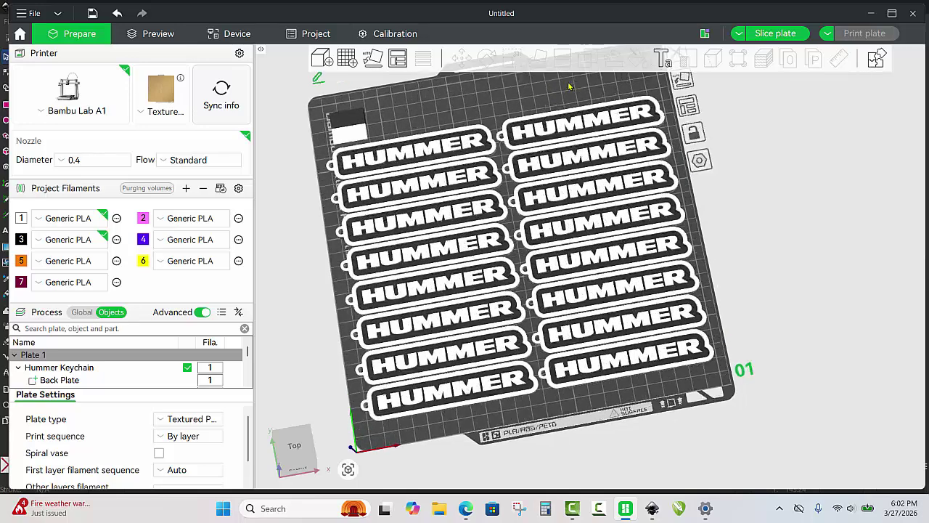
{"action": "scroll", "coordinate": [727, 283], "scroll_direction": "down", "scroll_amount": 2}
{"action": "right_click_drag", "start_coordinate": [626, 78], "coordinate": [661, 90]}
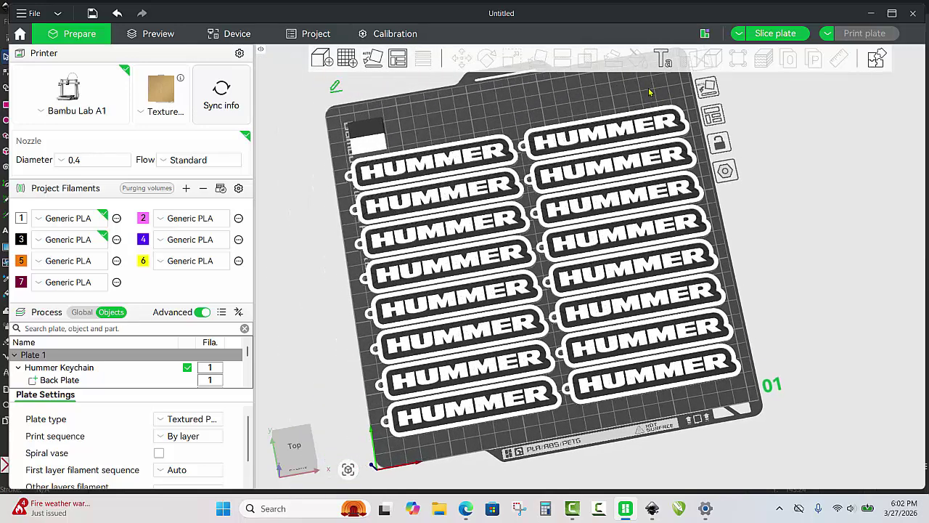